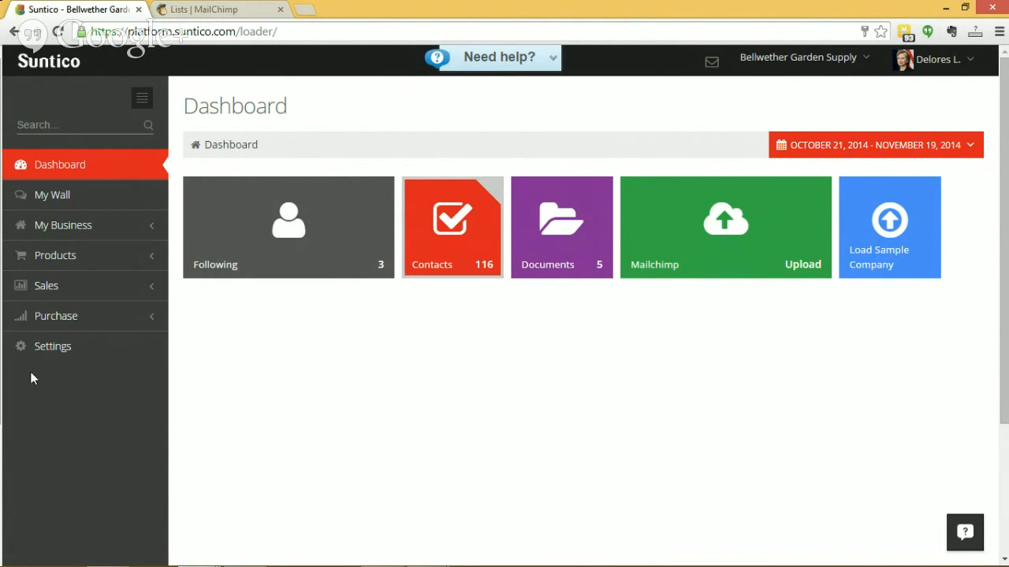
Review the Sage 50 US Edition connector details in the settings and return to the dashboard
left_click(45, 351)
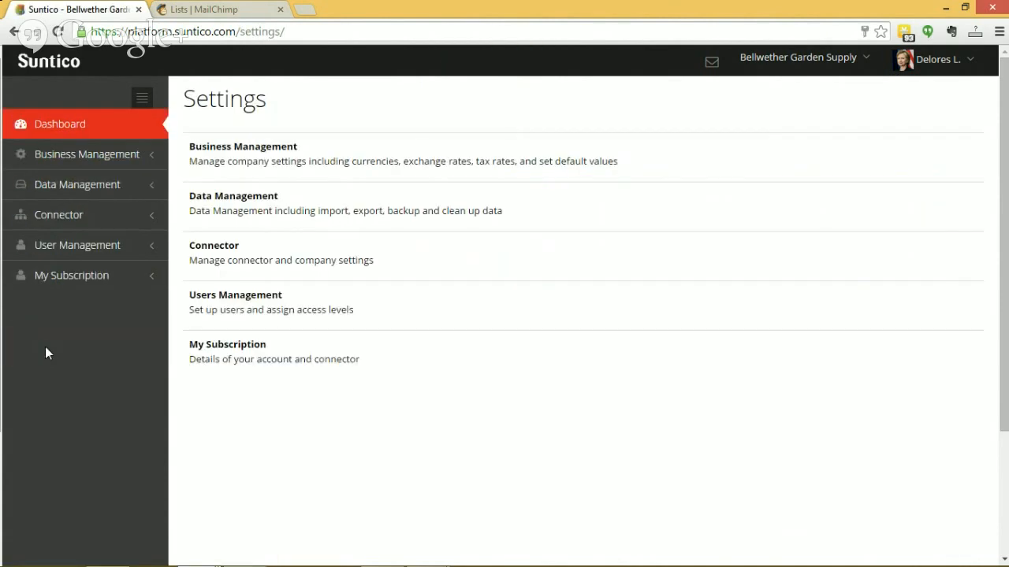
left_click(73, 217)
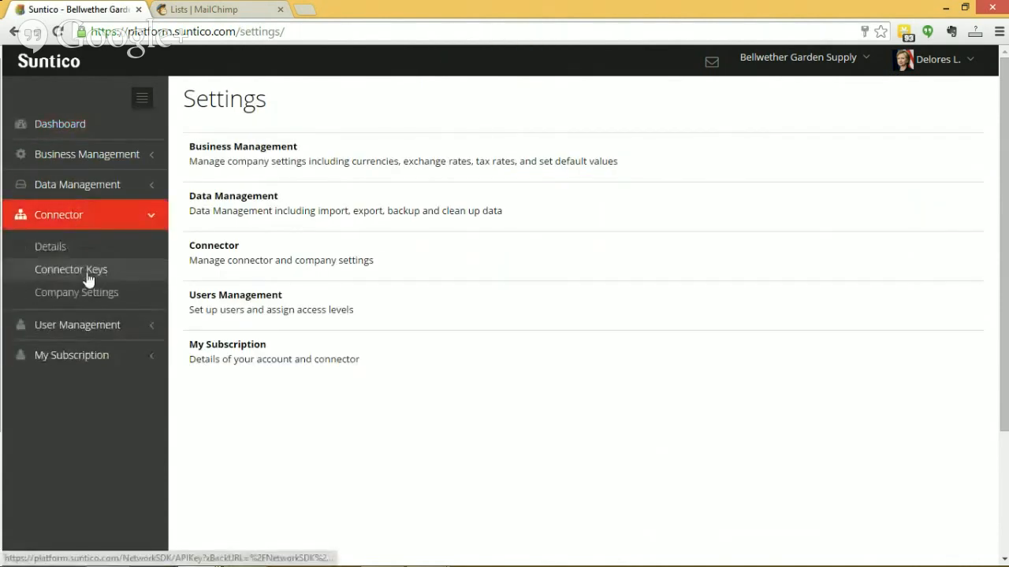
left_click(48, 247)
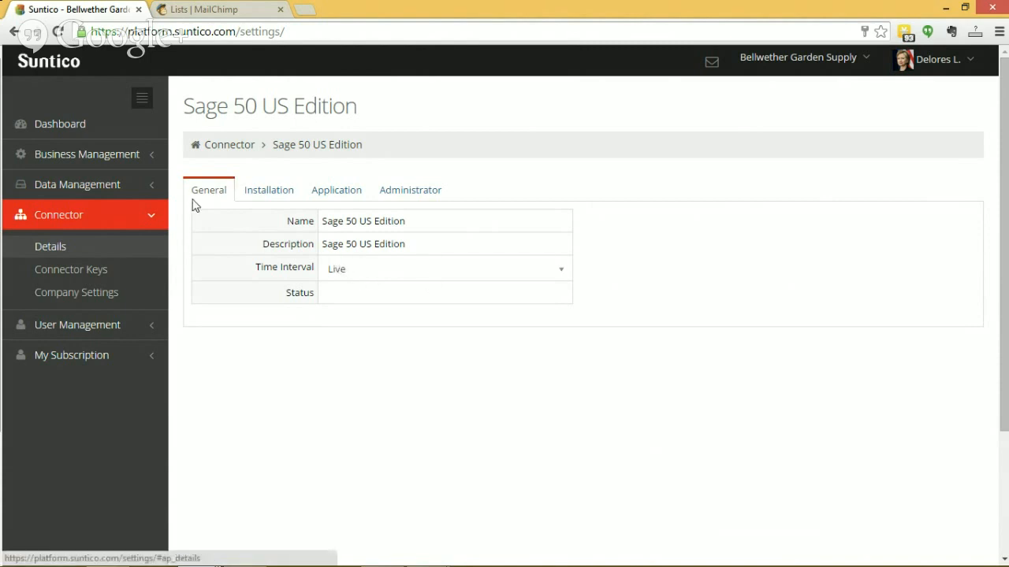
left_click(71, 130)
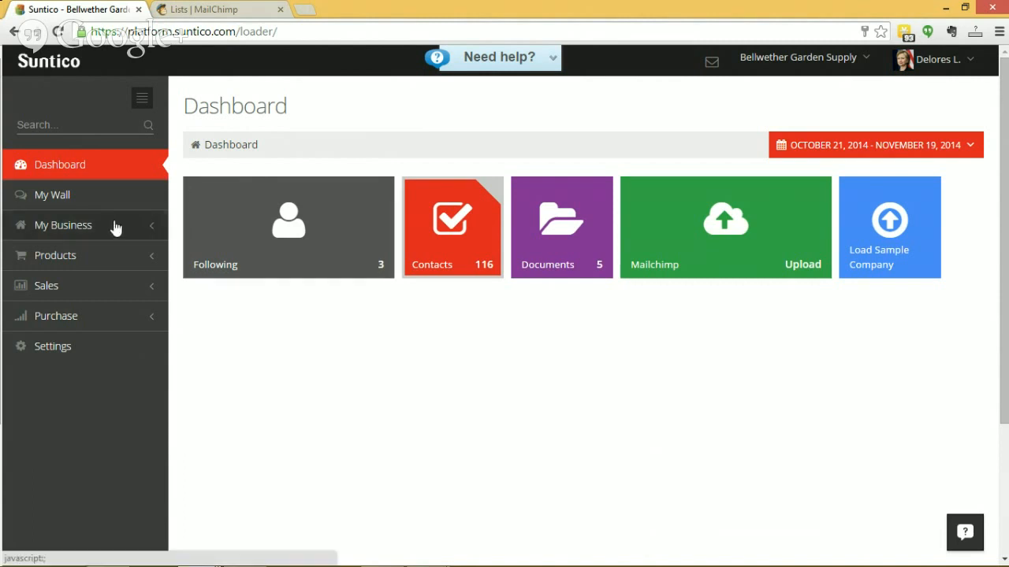
Open the full Accounts list under My Business and reset its filters
left_click(78, 228)
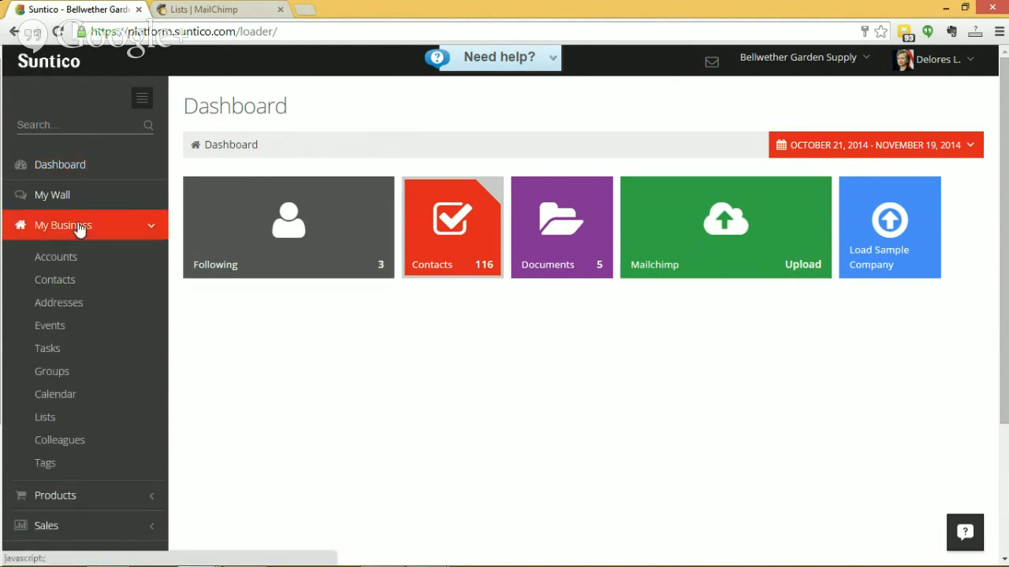
left_click(67, 257)
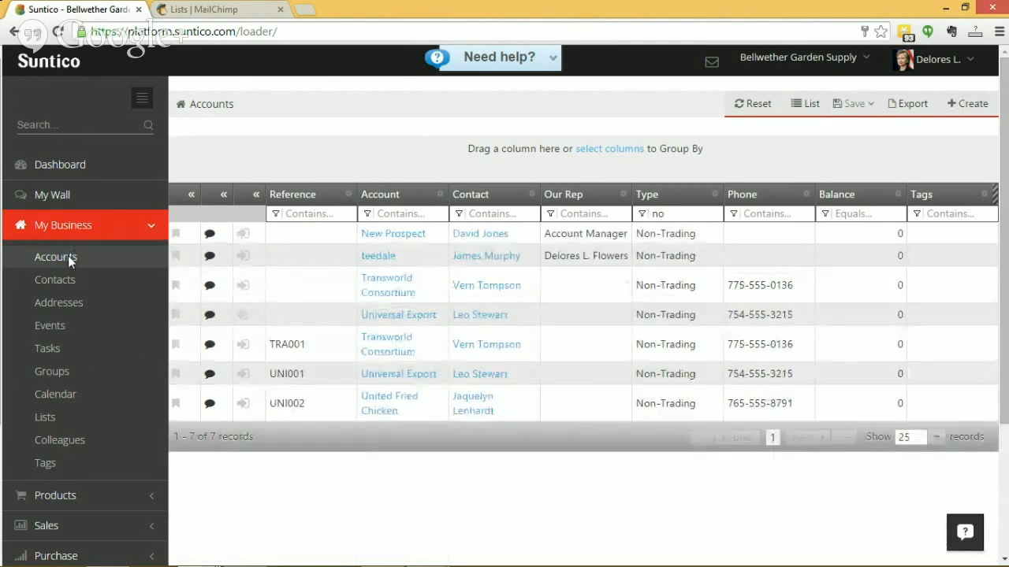
left_click(745, 110)
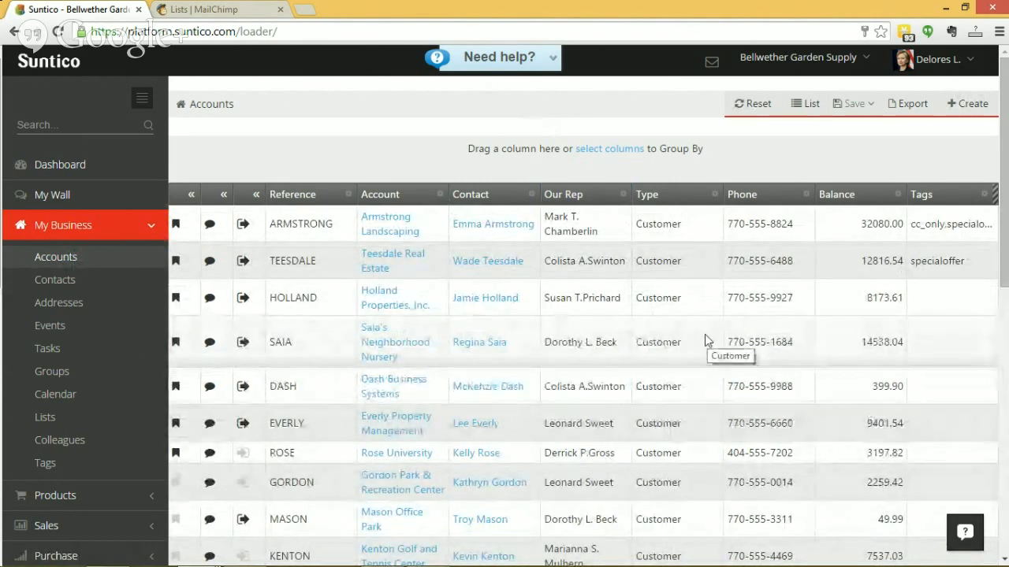
View the Contacts list of My Business and the Sales Accounts list
left_click(59, 281)
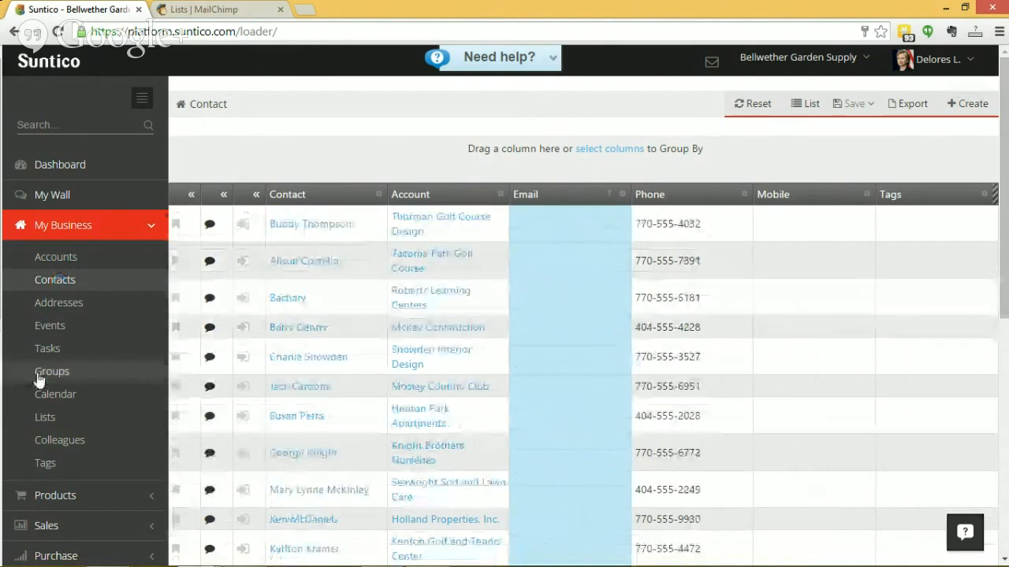
scroll(63, 394, "down", 1)
left_click(54, 456)
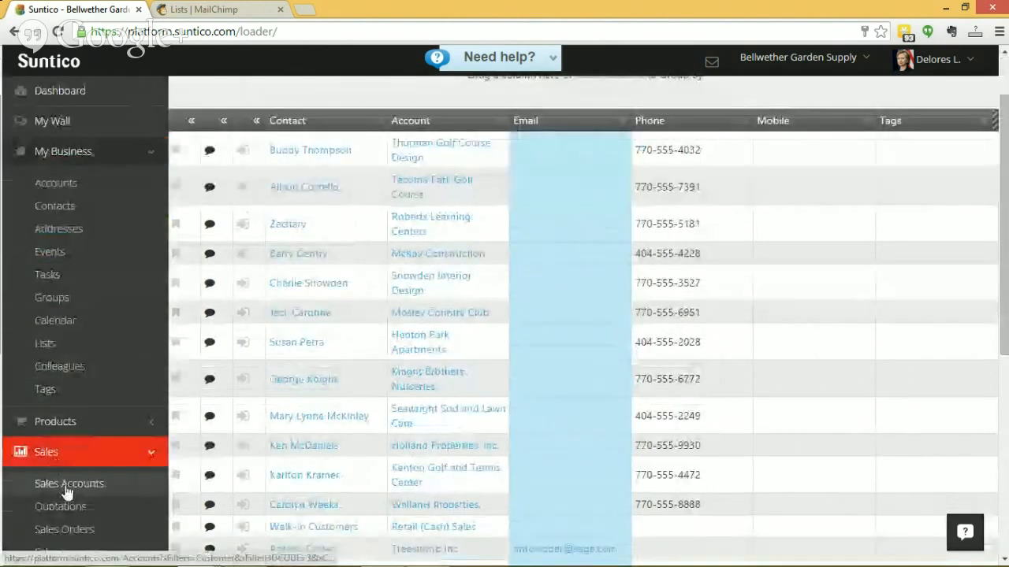
left_click(68, 483)
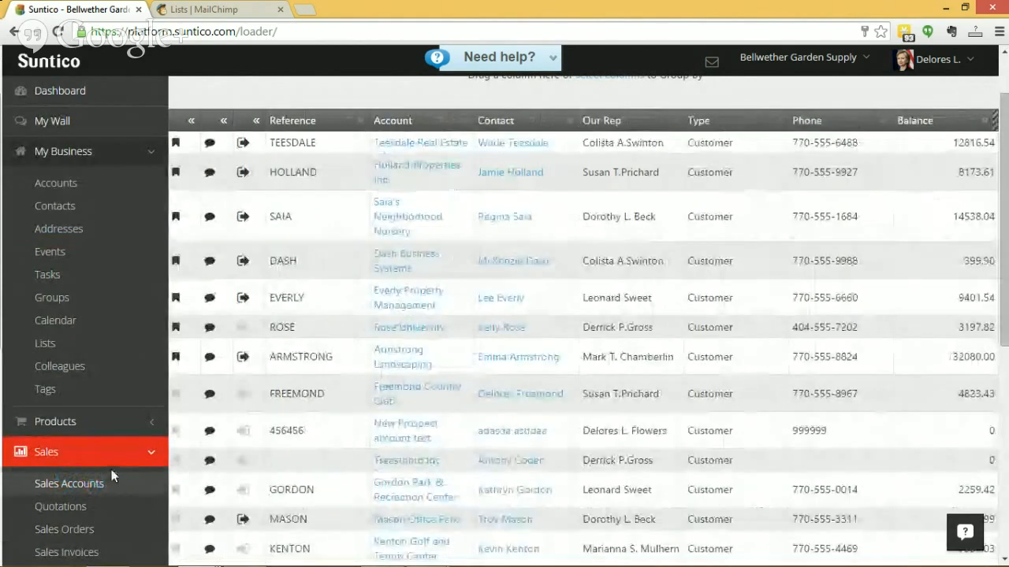
View the Vendor Accounts list under Purchase and return to the dashboard
scroll(110, 477, "down", 1)
scroll(108, 484, "down", 2)
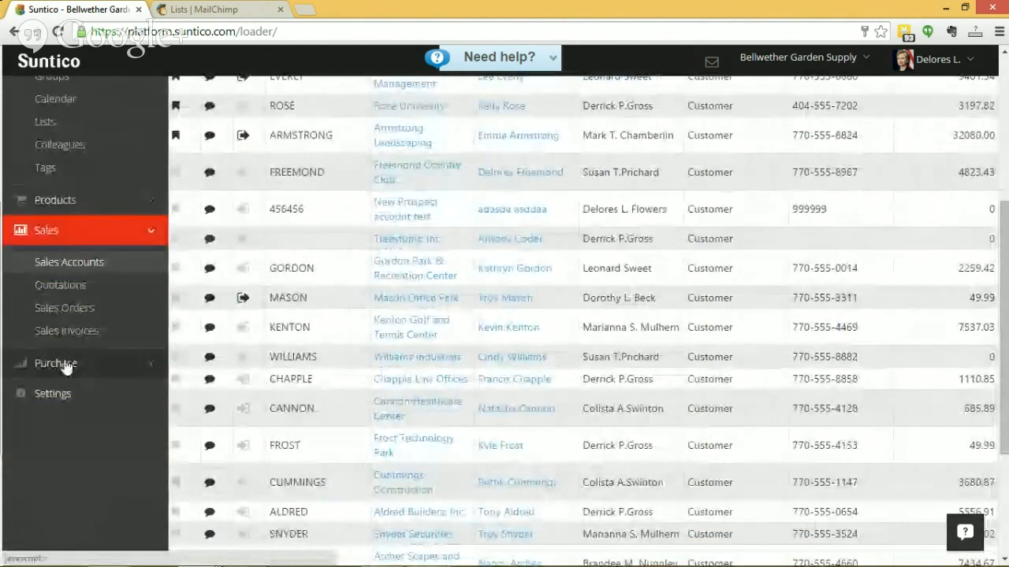
left_click(68, 365)
left_click(74, 396)
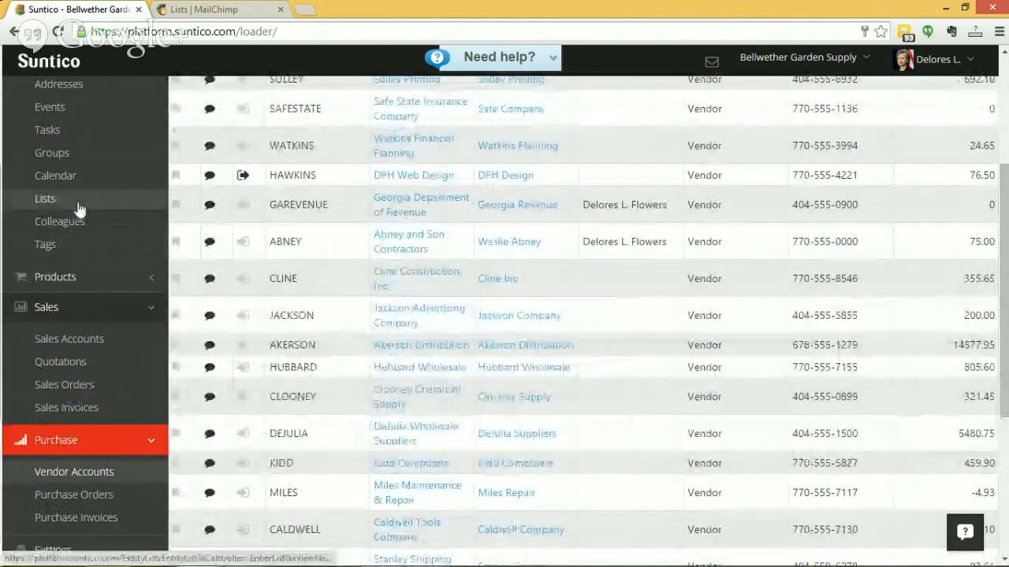
scroll(108, 201, "up", 3)
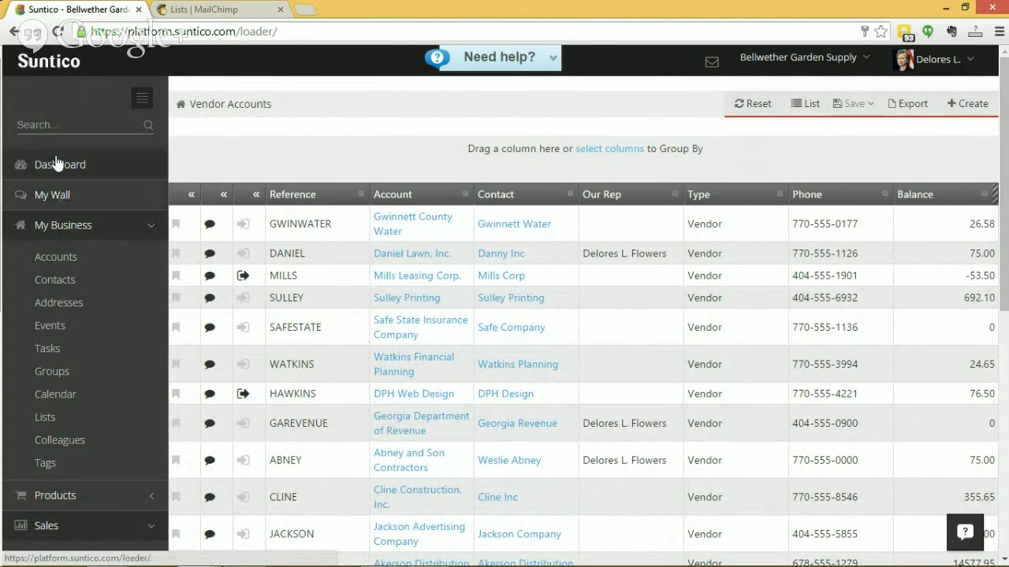
left_click(60, 167)
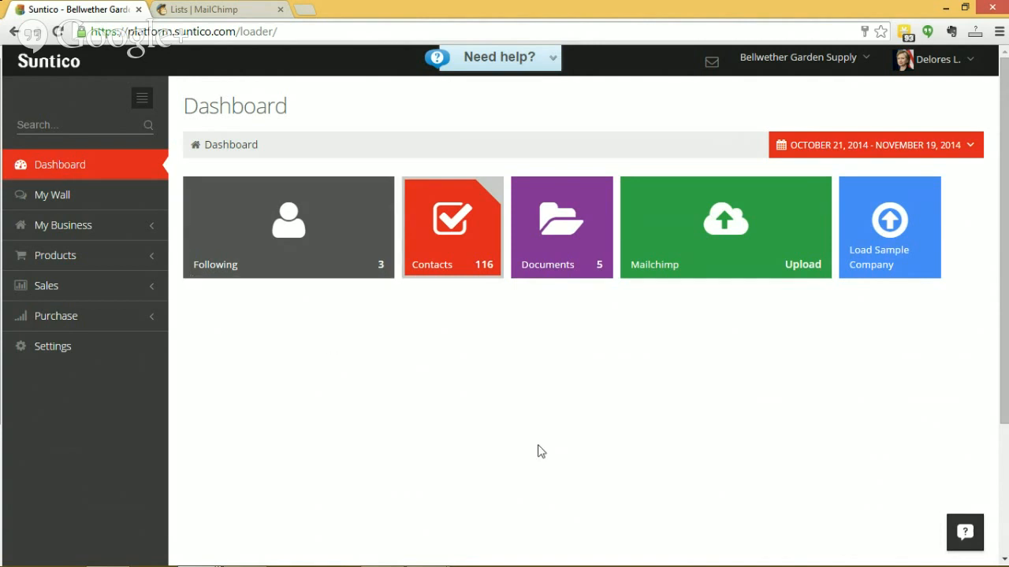
Start a new account from the Accounts list and name it New Exciting Prospect
left_click(88, 228)
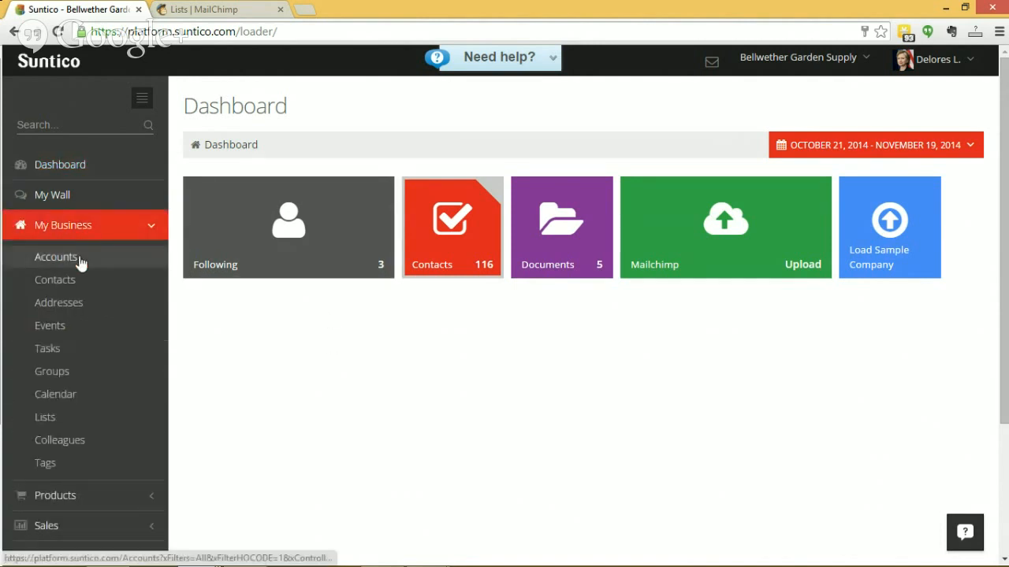
left_click(80, 263)
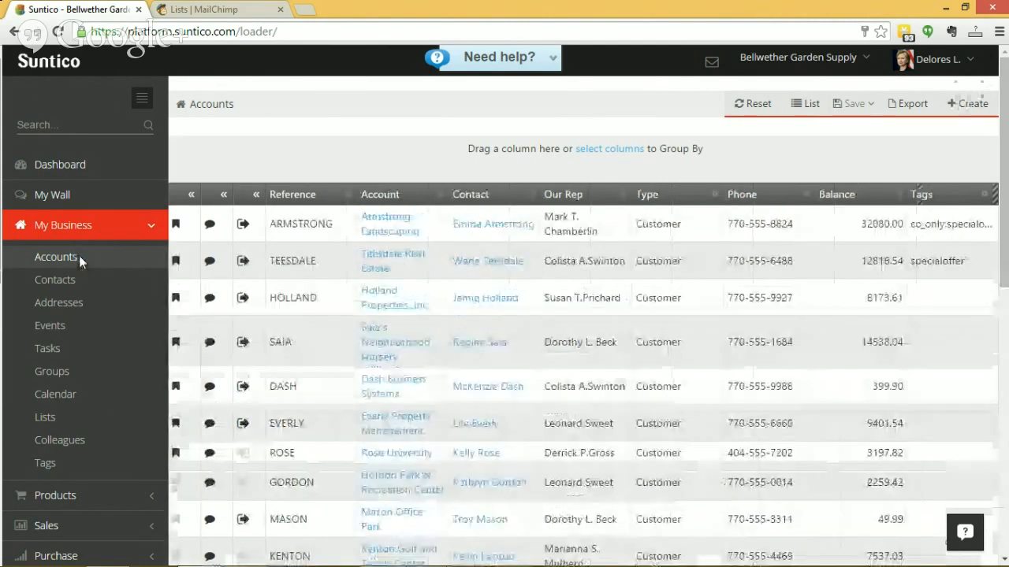
left_click(972, 104)
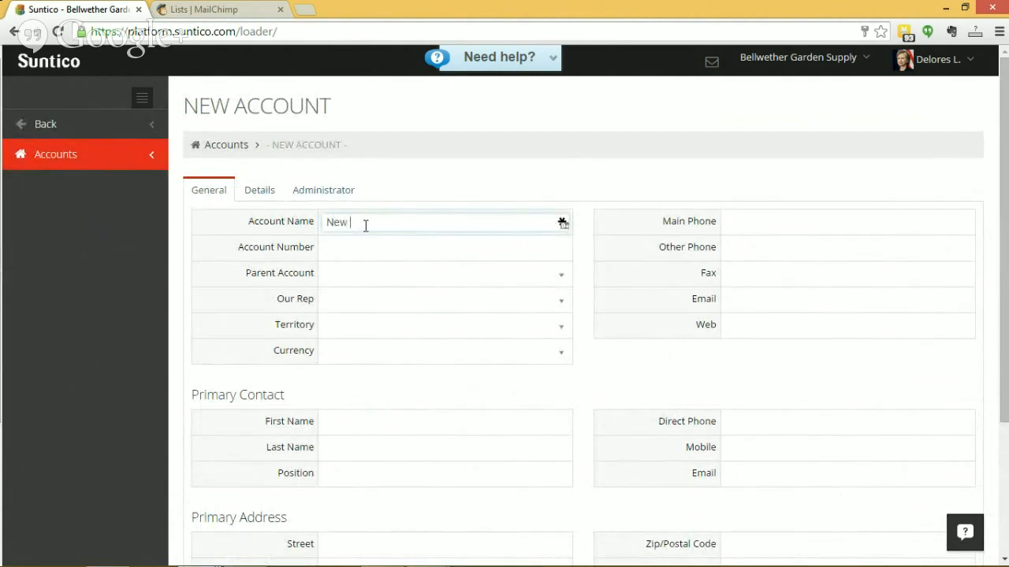
type("Exciting Prospect")
left_click(406, 285)
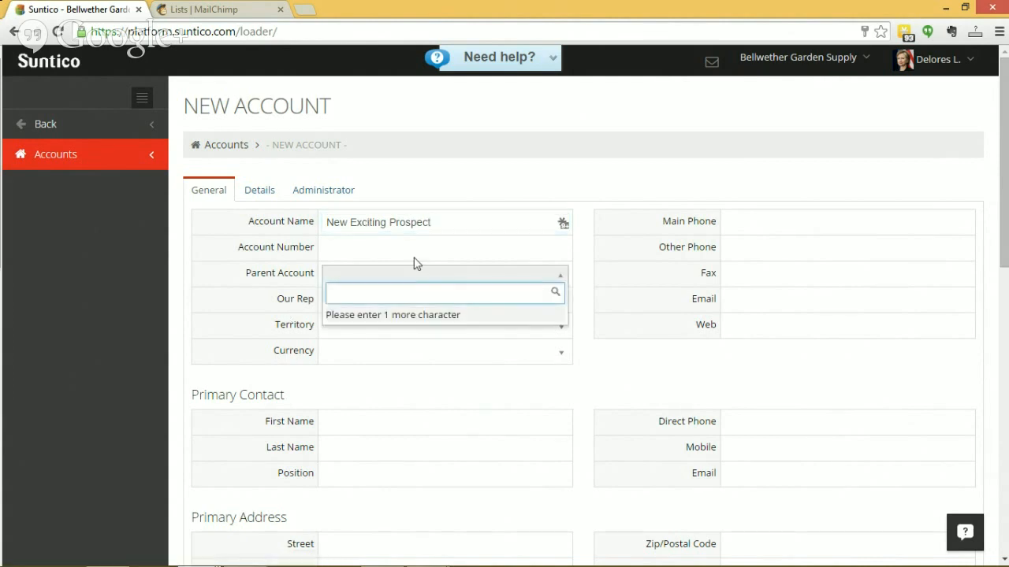
key("Escape")
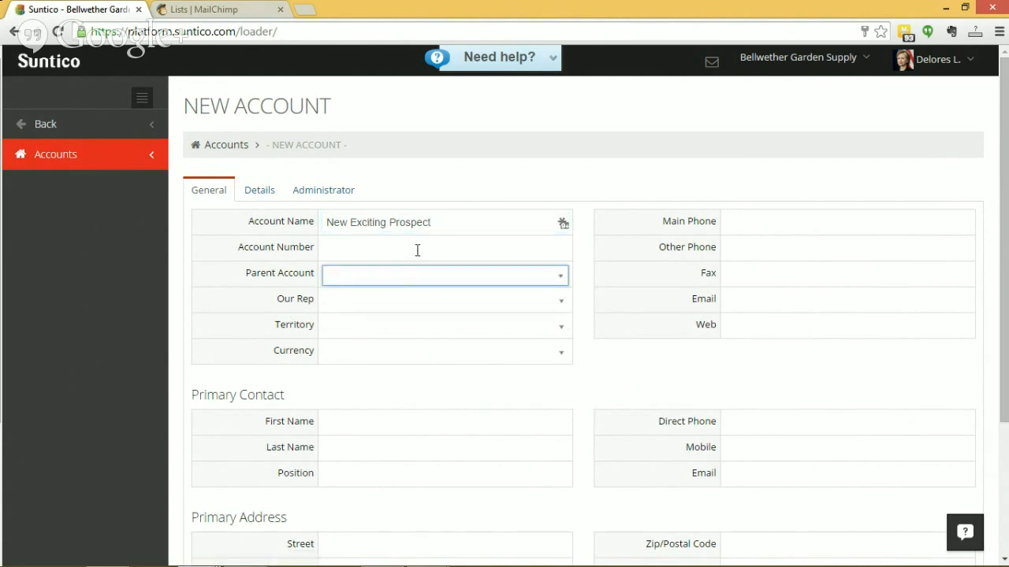
left_click(406, 302)
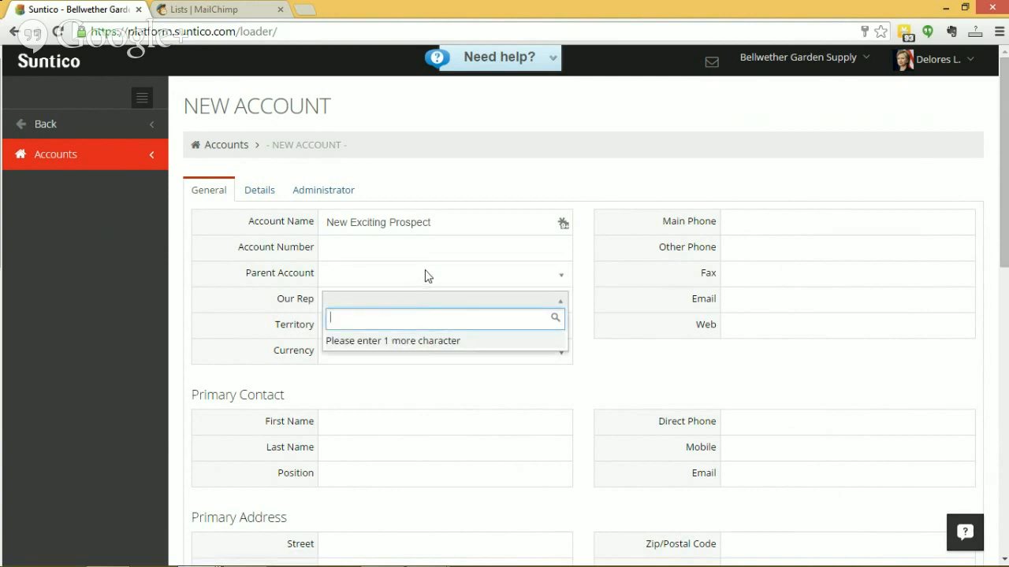
left_click(428, 275)
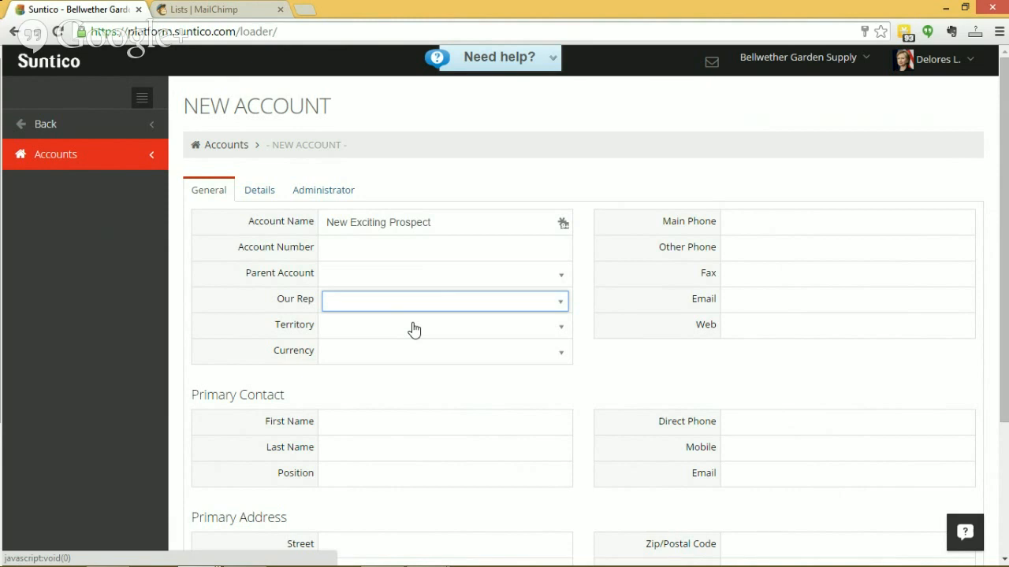
Enter the primary contact's first and last name, leaving the position empty
left_click(331, 418)
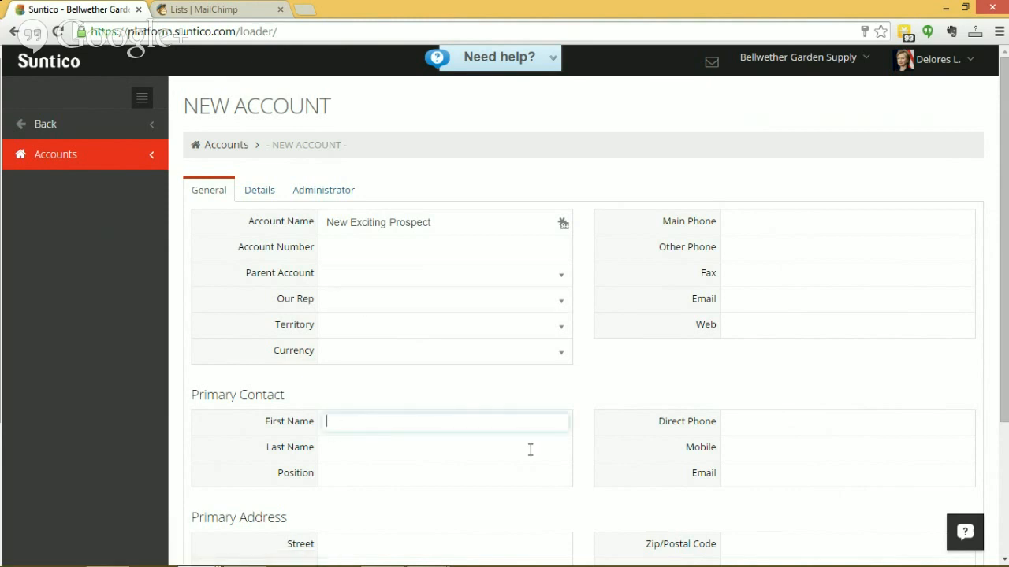
type("David")
left_click(530, 450)
type("Jo")
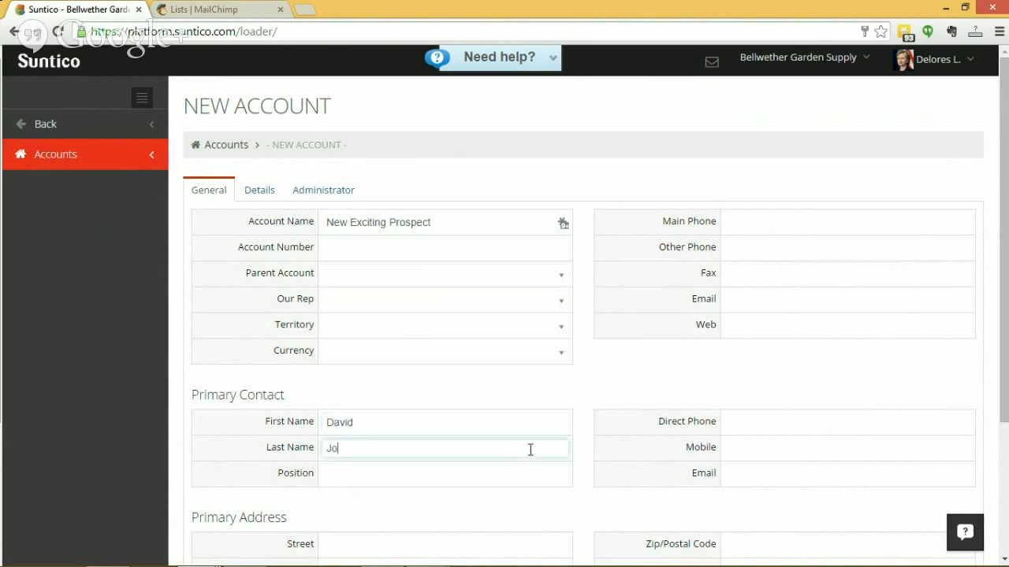
type("nes")
left_click(449, 476)
scroll(761, 370, "down", 2)
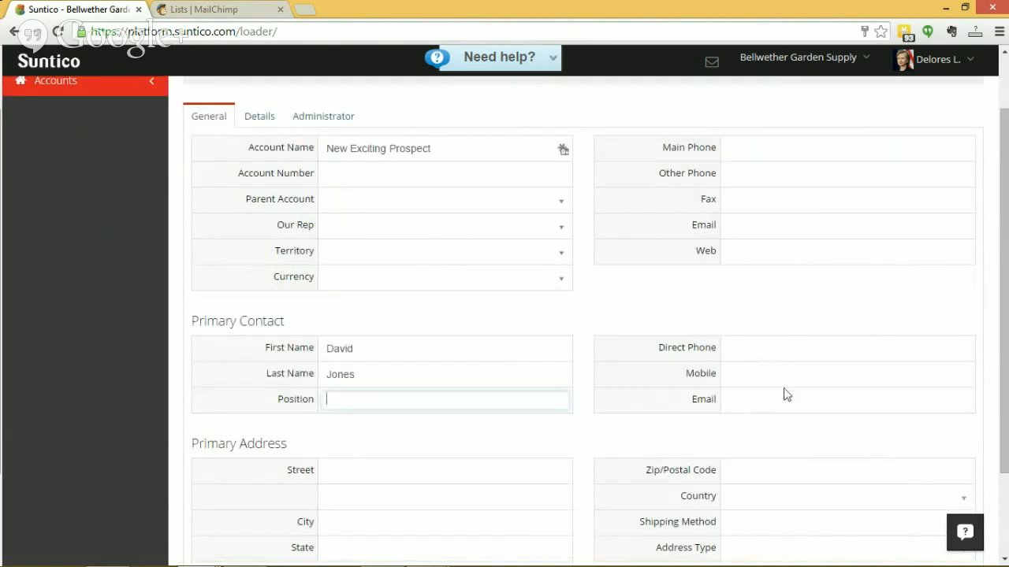
key("Tab")
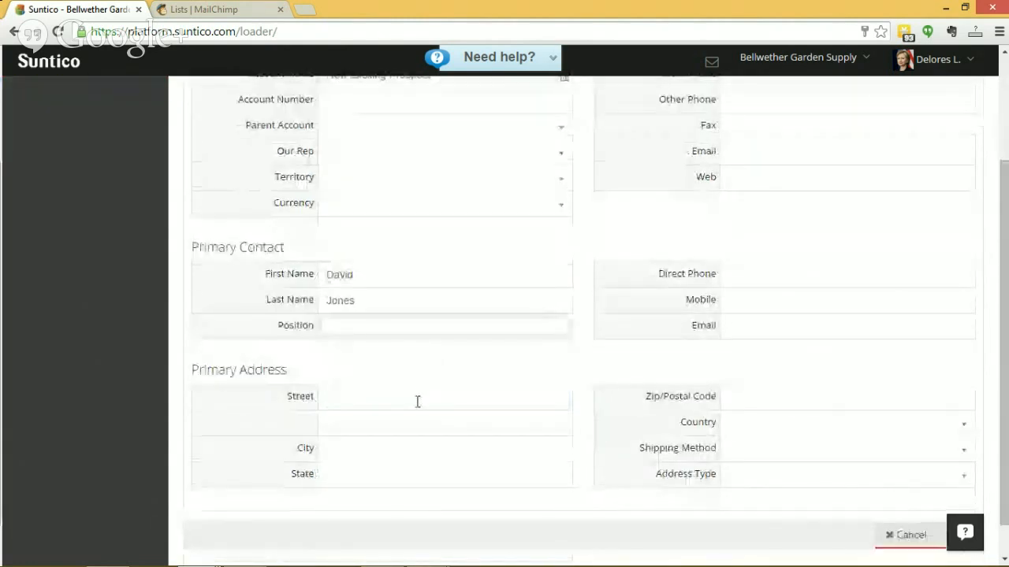
Fill in the street and city of the account's primary address
left_click(420, 400)
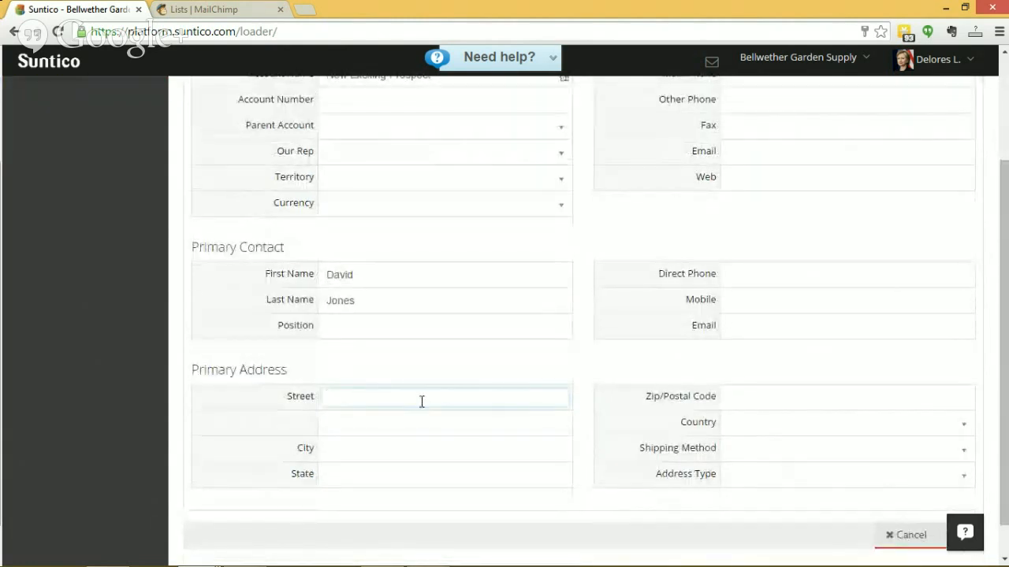
type("123")
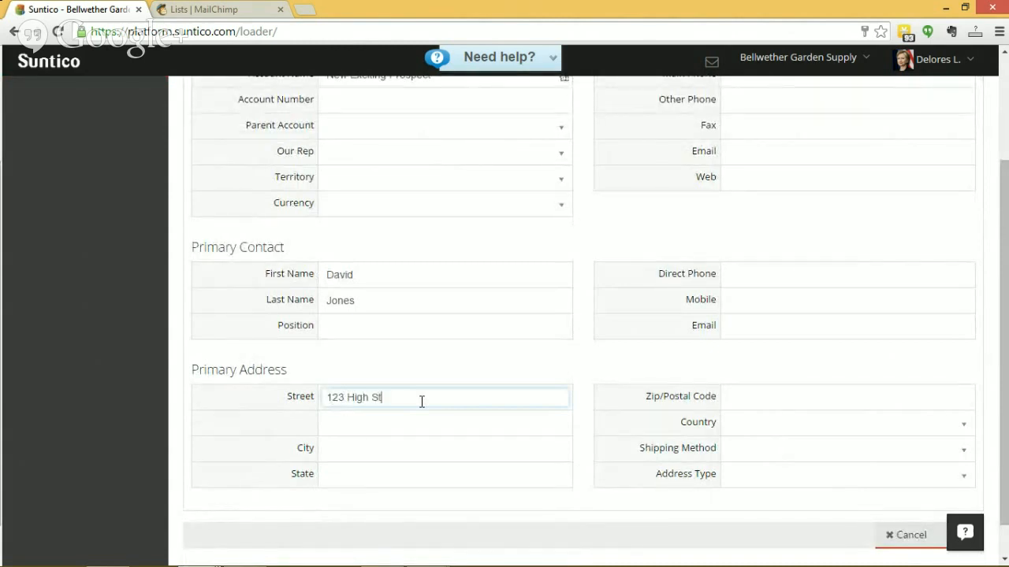
type(" High Street")
left_click(418, 452)
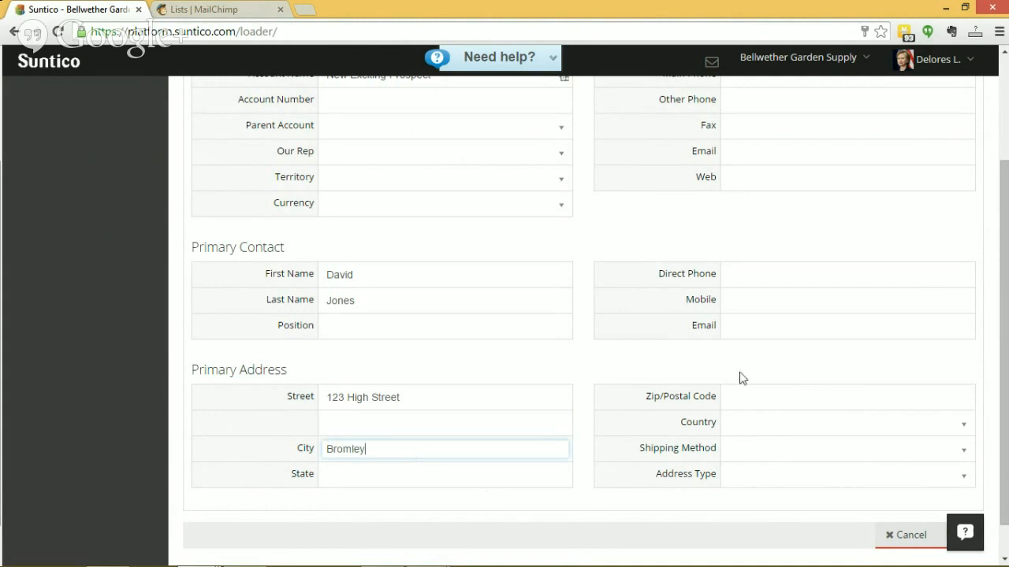
Set the primary address's country to United Kingdom
left_click(775, 437)
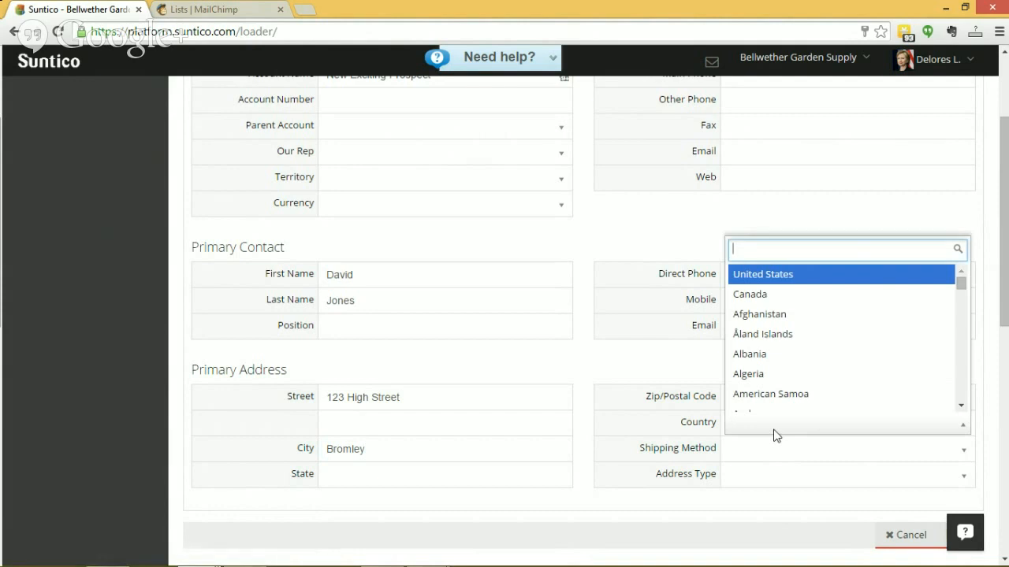
type("un")
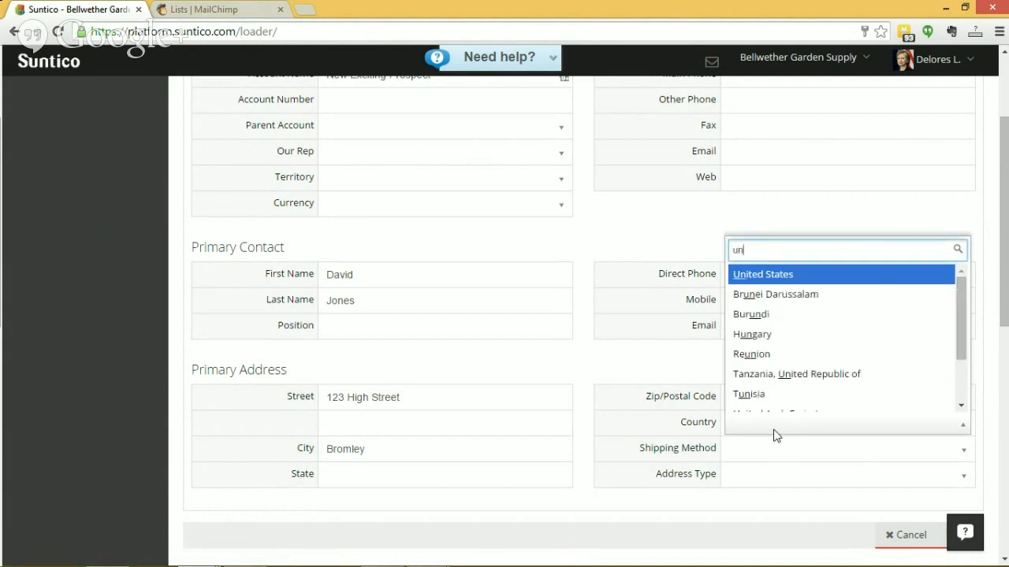
type("ite")
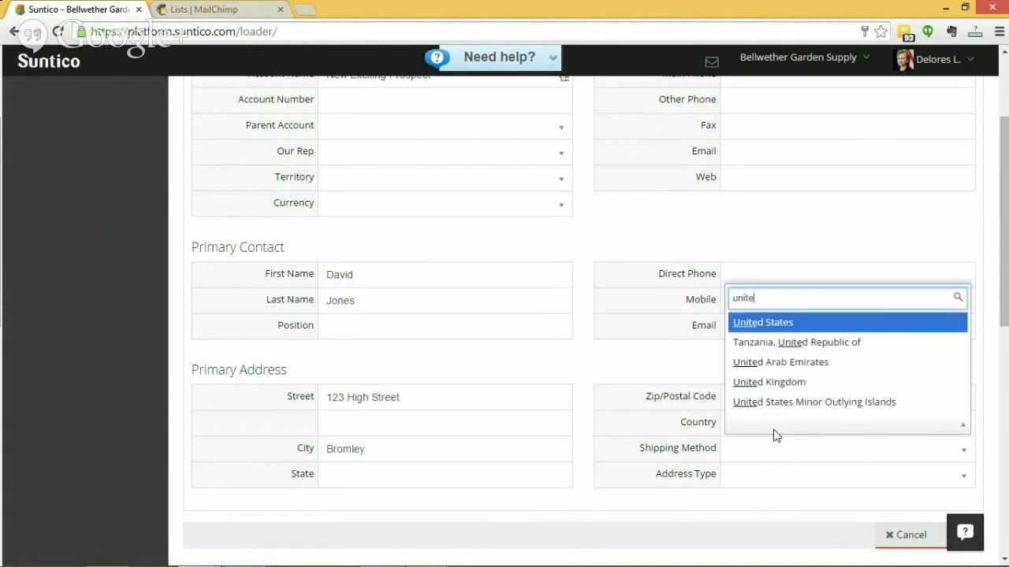
type("d")
left_click(784, 384)
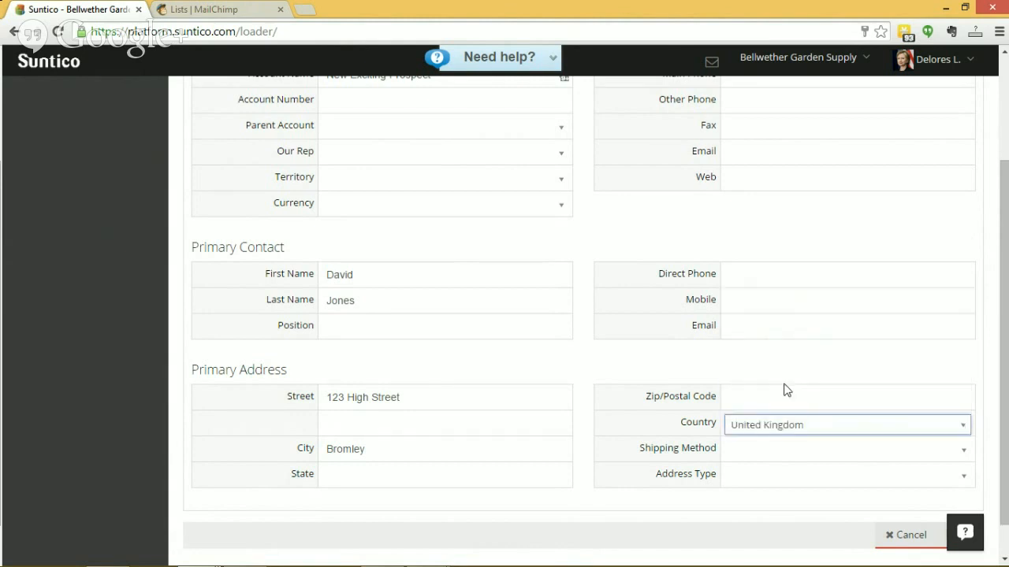
Save the new account record and open its business and company details
scroll(838, 367, "up", 3)
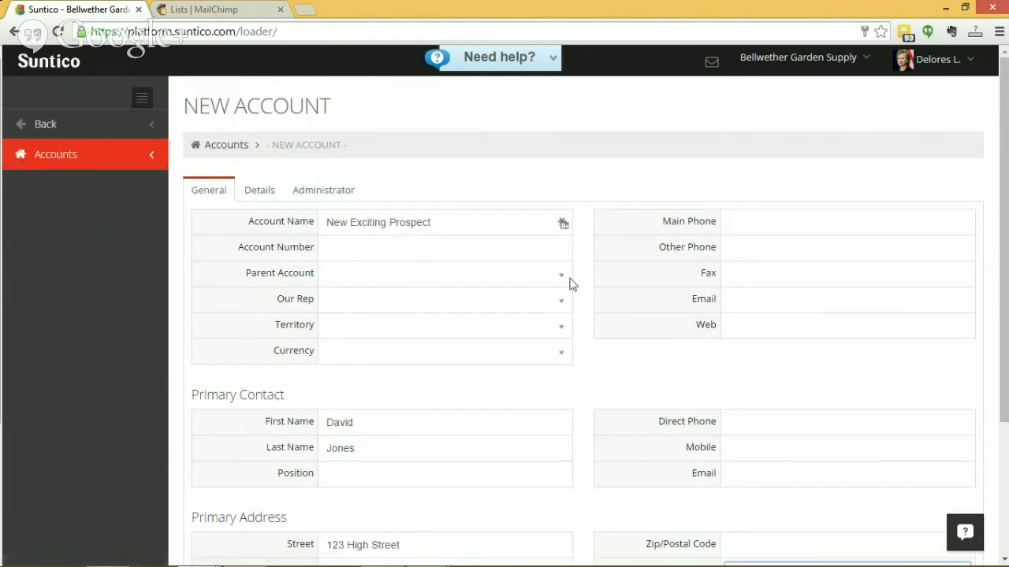
scroll(584, 295, "down", 2)
scroll(803, 417, "down", 1)
left_click(958, 495)
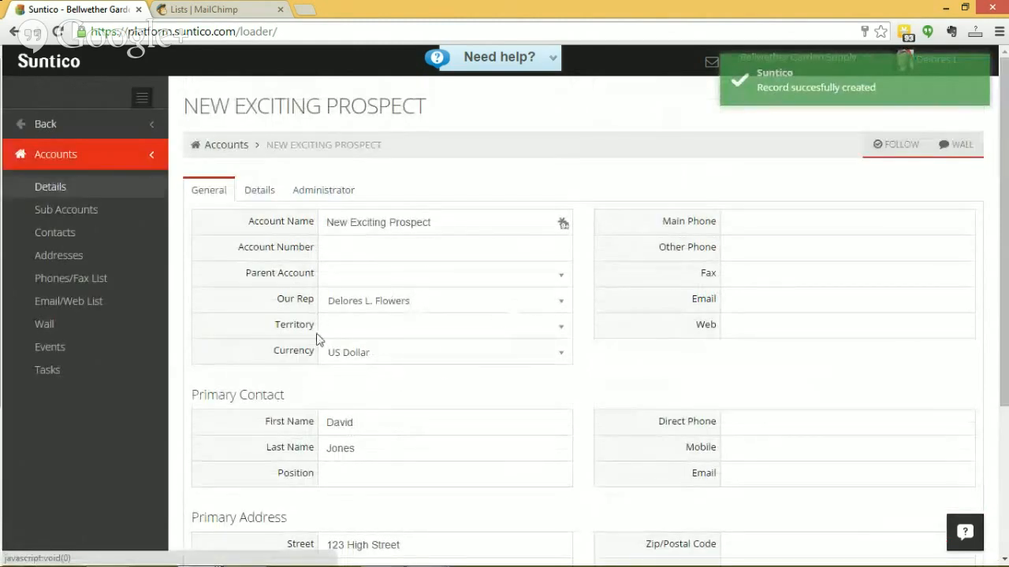
left_click(257, 194)
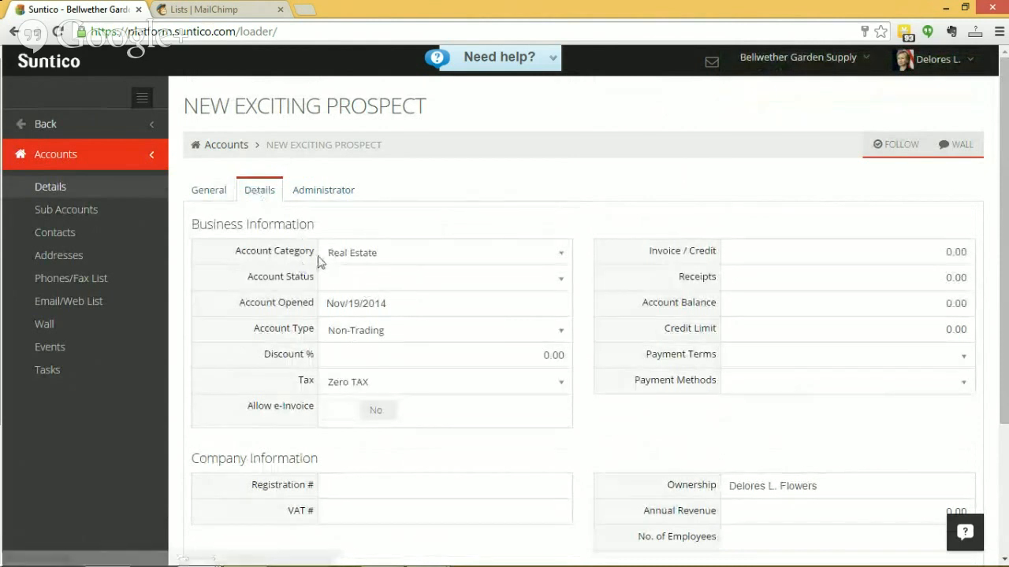
Check the available account categories for the new prospect, keeping Real Estate, and return to the accounts list
left_click(393, 257)
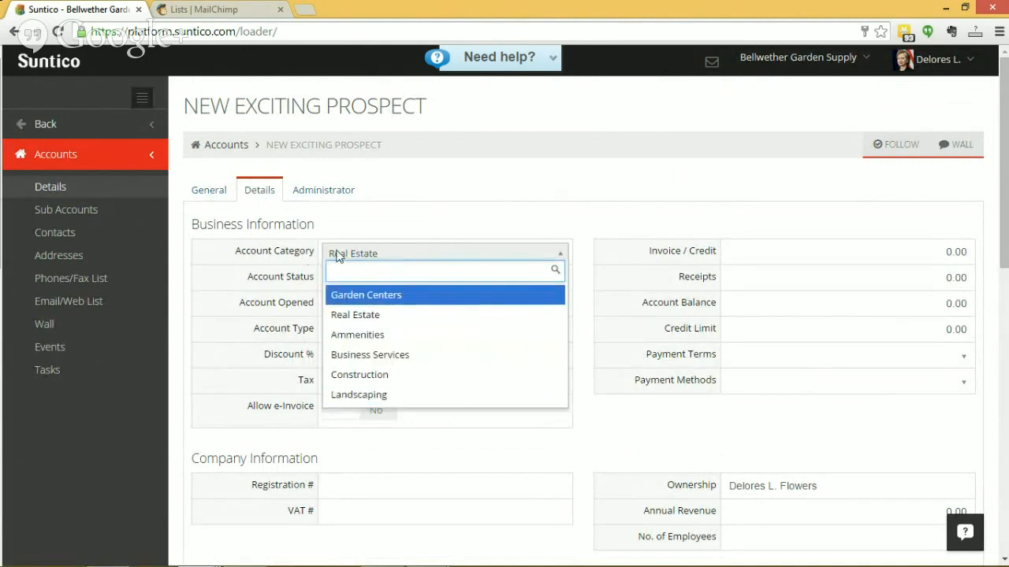
left_click(307, 257)
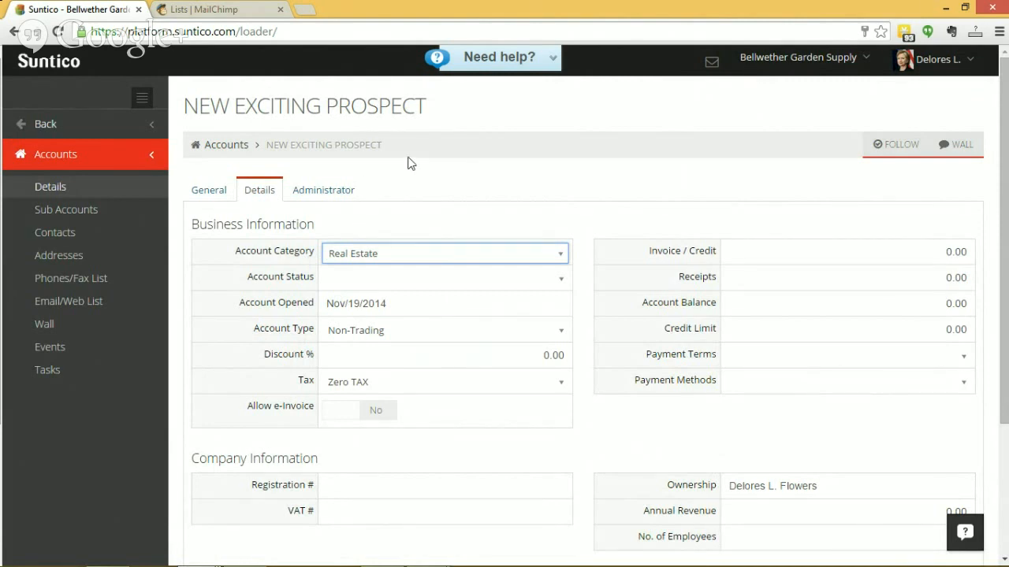
left_click(46, 124)
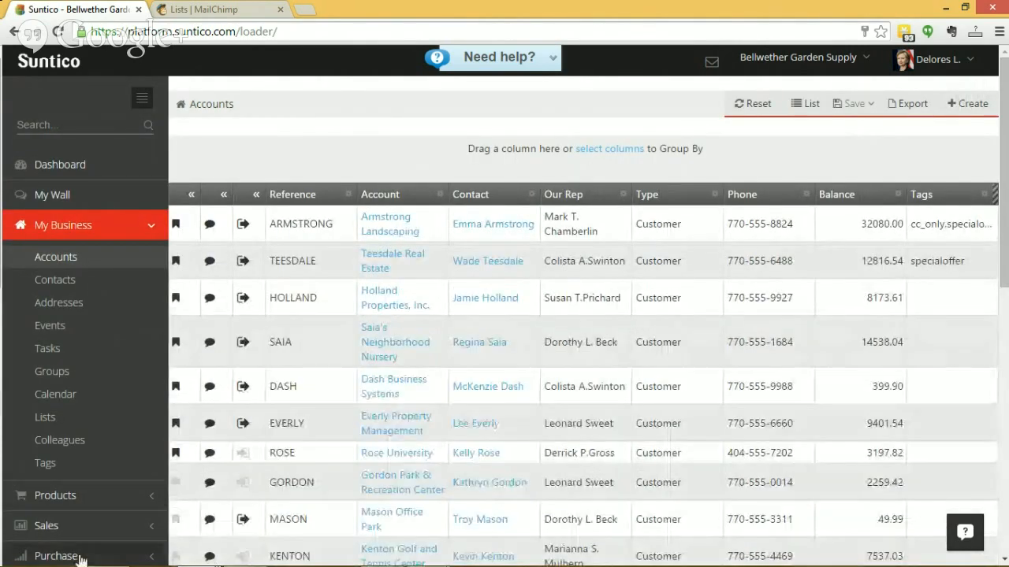
Go to the Data Management settings and open the data import page
scroll(70, 538, "down", 4)
left_click(59, 293)
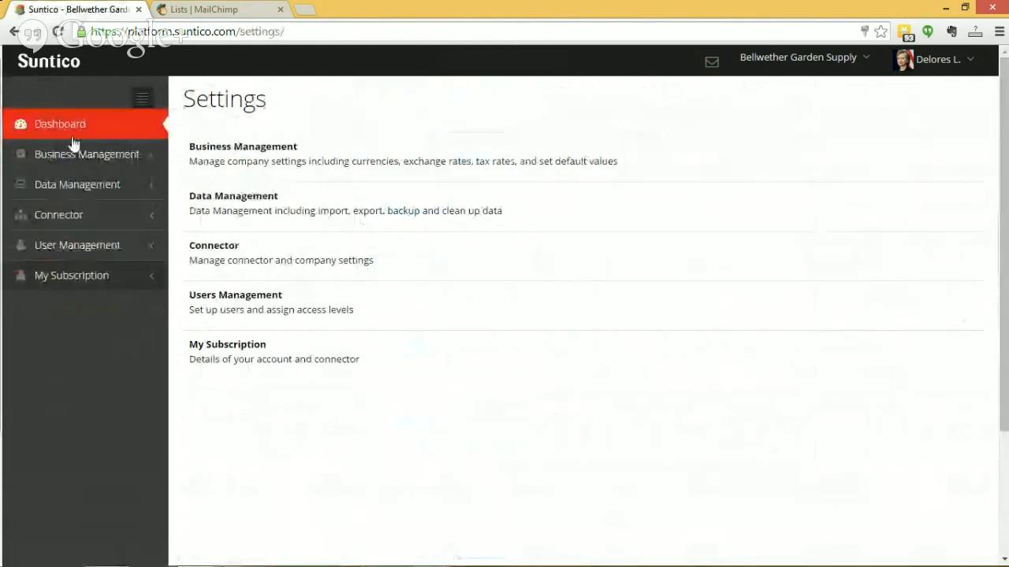
left_click(68, 188)
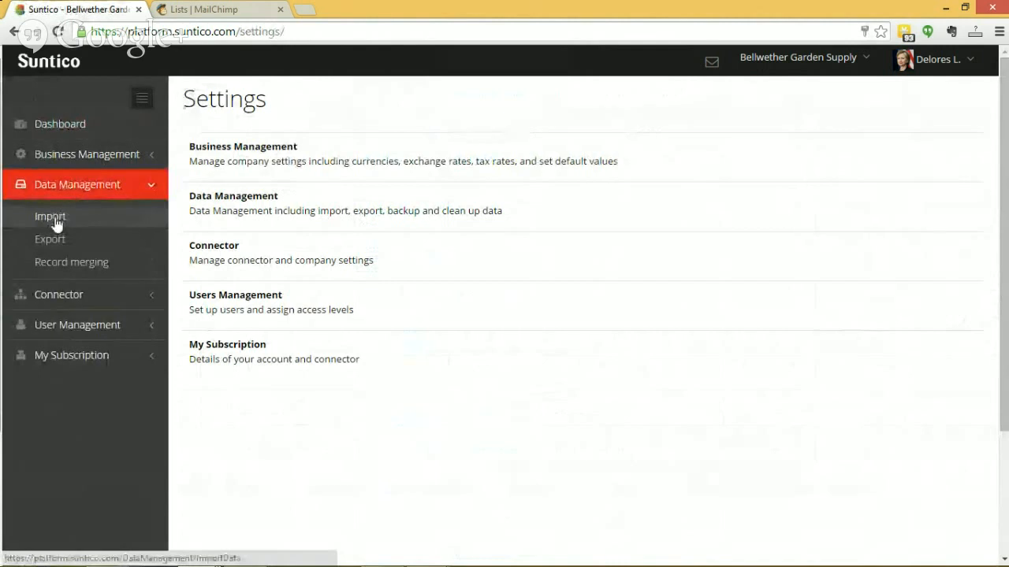
left_click(55, 214)
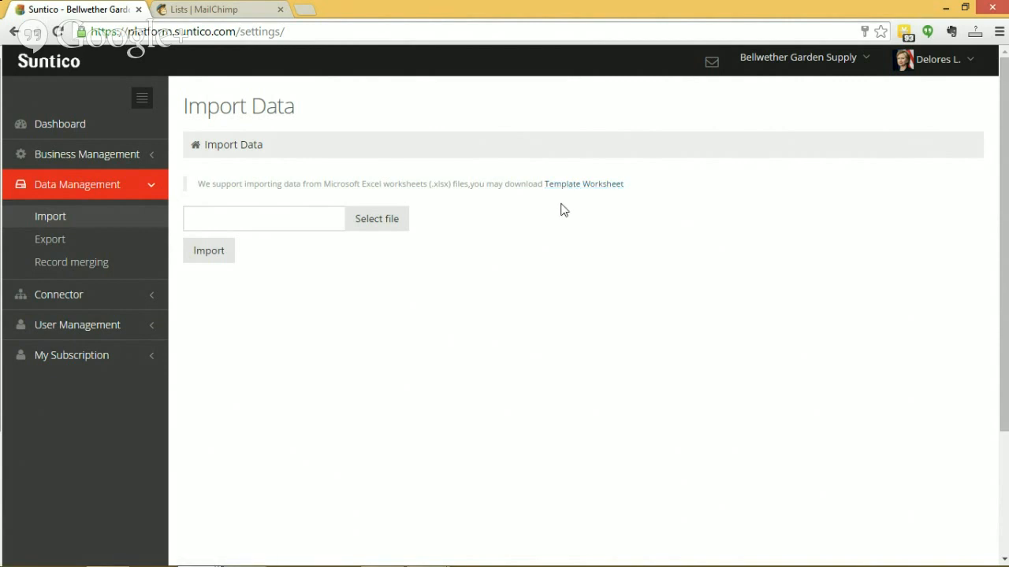
Import the account data from the desktop worksheet HoA Prospects.xlsx
left_click(375, 226)
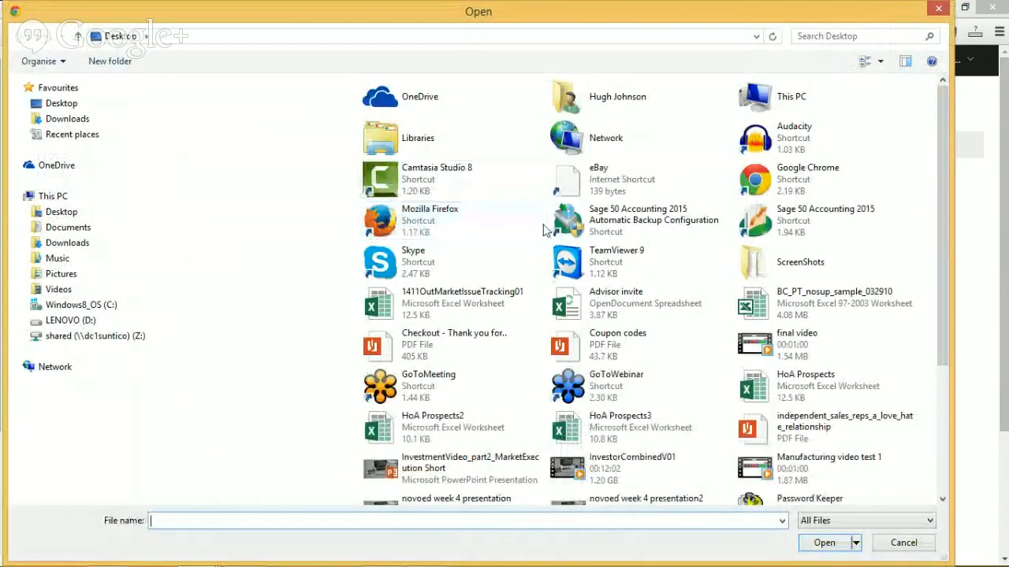
left_click(648, 433)
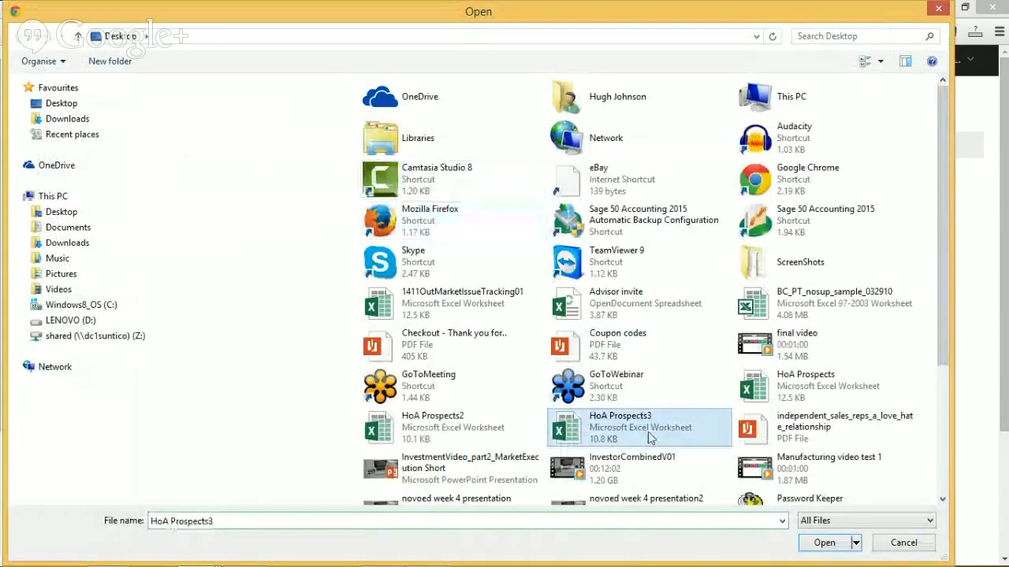
left_click(811, 386)
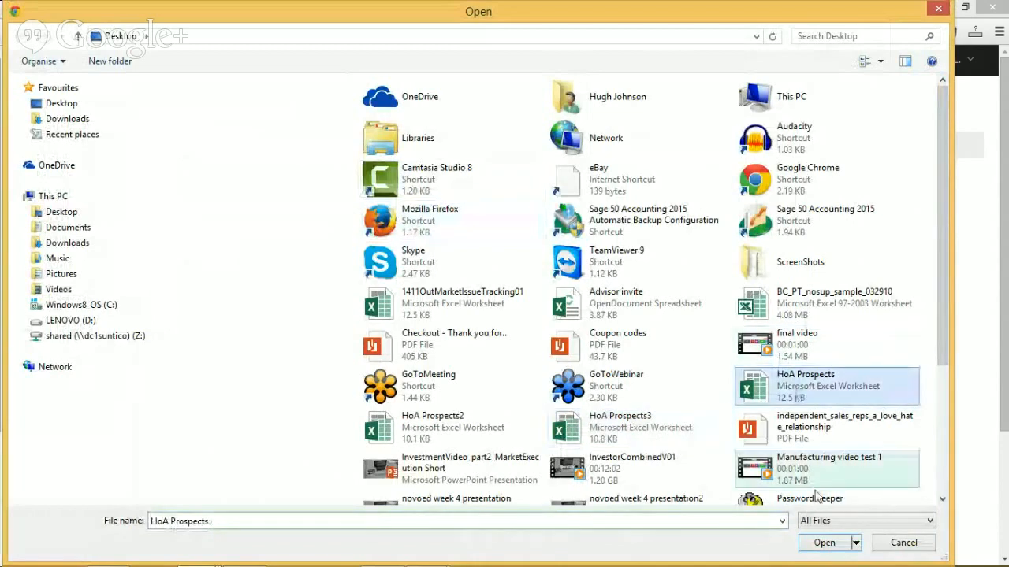
left_click(824, 542)
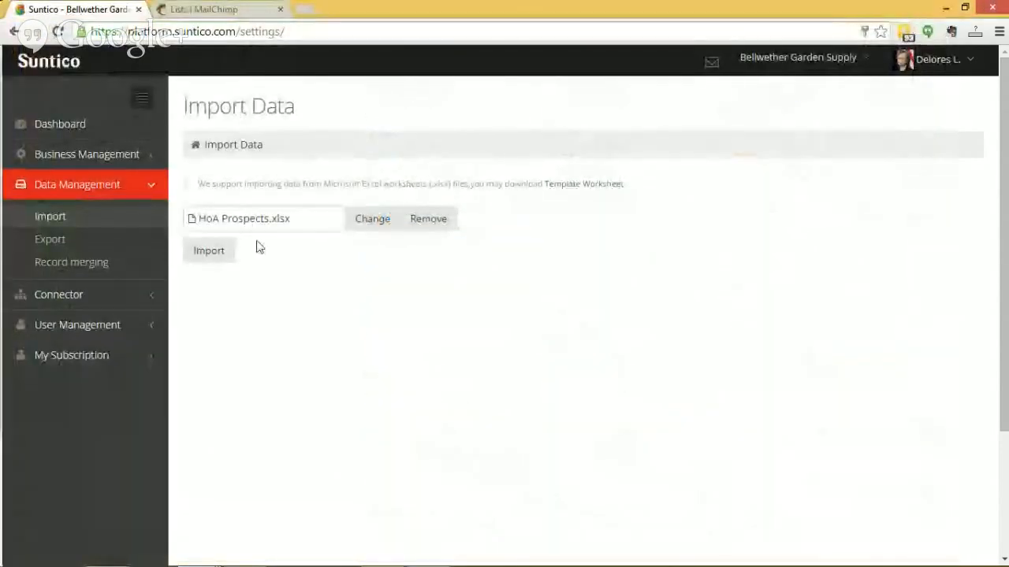
left_click(207, 257)
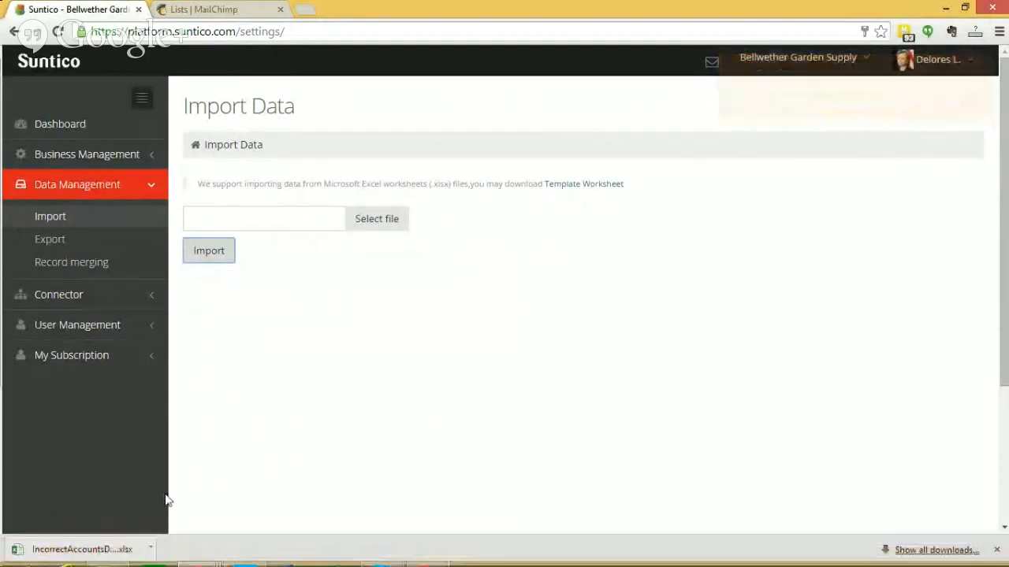
Open the downloaded IncorrectAccountsData workbook for editing in Excel and compare it with the HoA Prospects source workbook
left_click(89, 551)
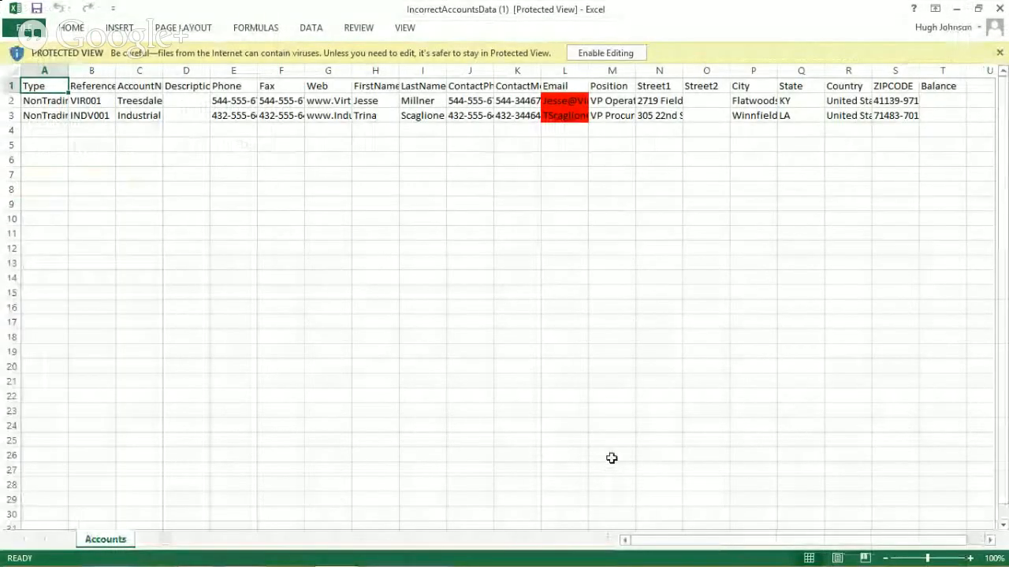
left_click(605, 53)
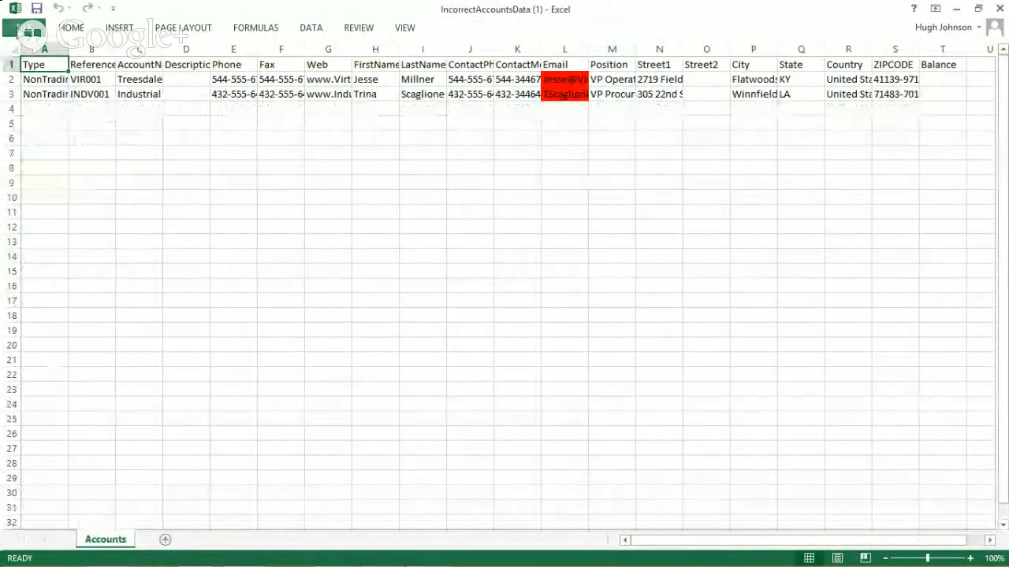
left_click(25, 29)
left_click(38, 127)
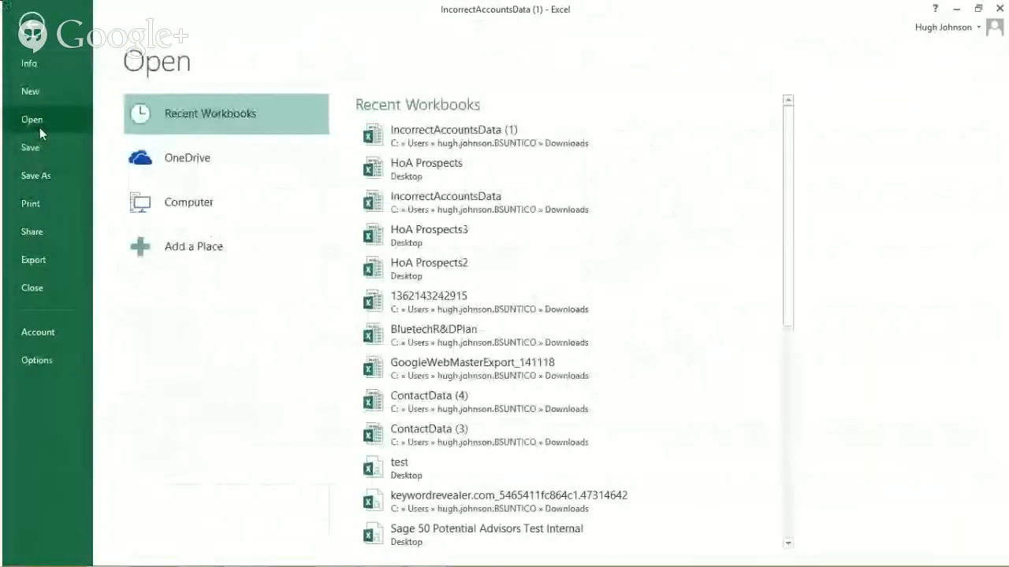
left_click(427, 180)
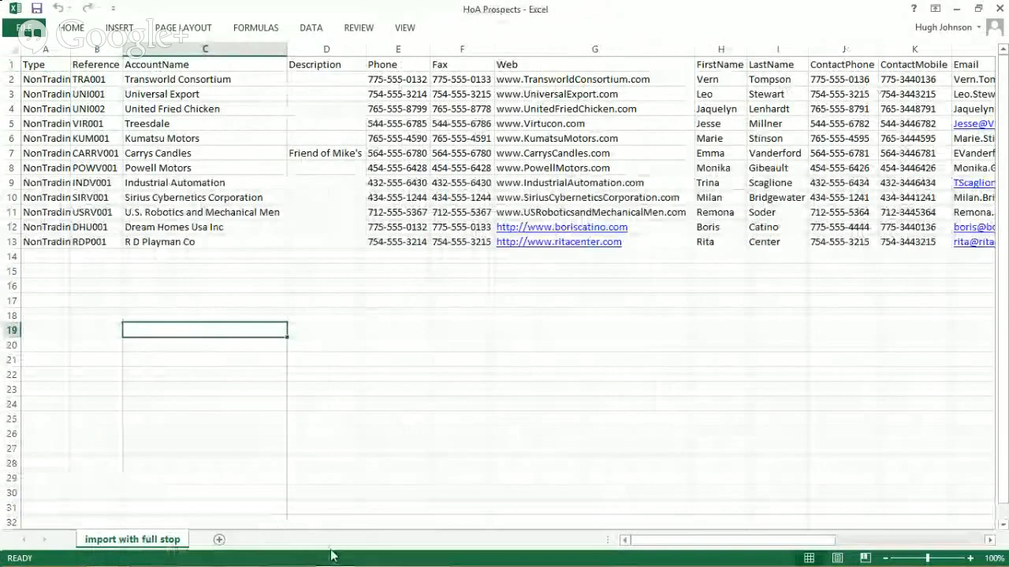
left_click(999, 9)
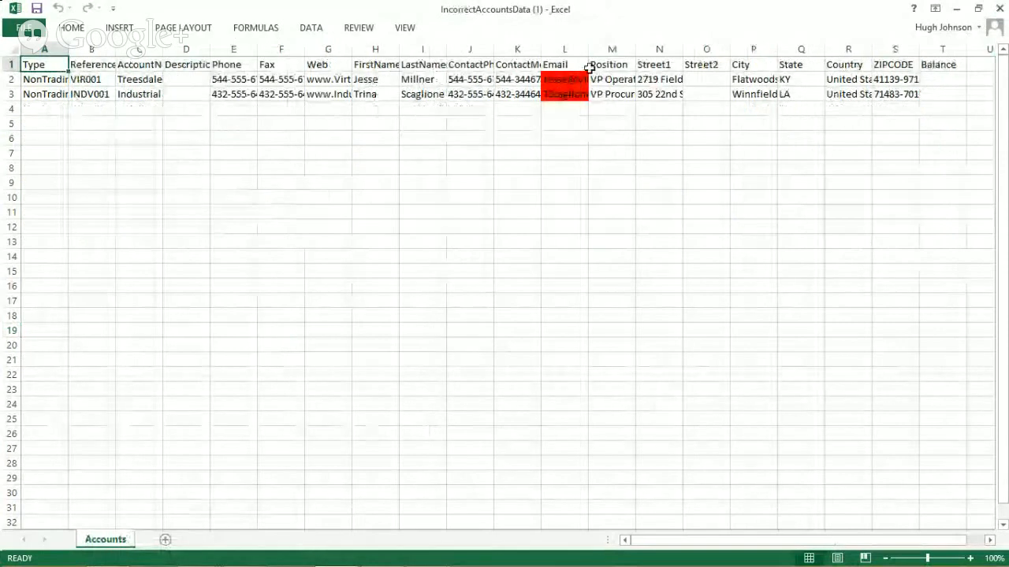
Widen the Email column to inspect the highlighted addresses in rows 2 and 3, and close the workbook with its changes saved
left_click_drag(587, 50, 748, 50)
left_click(621, 186)
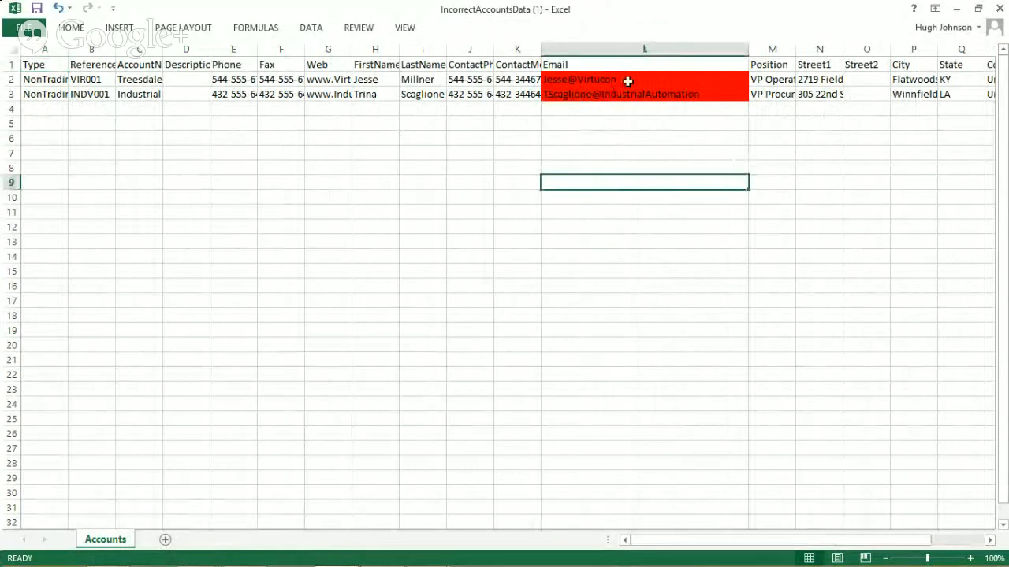
left_click(628, 80)
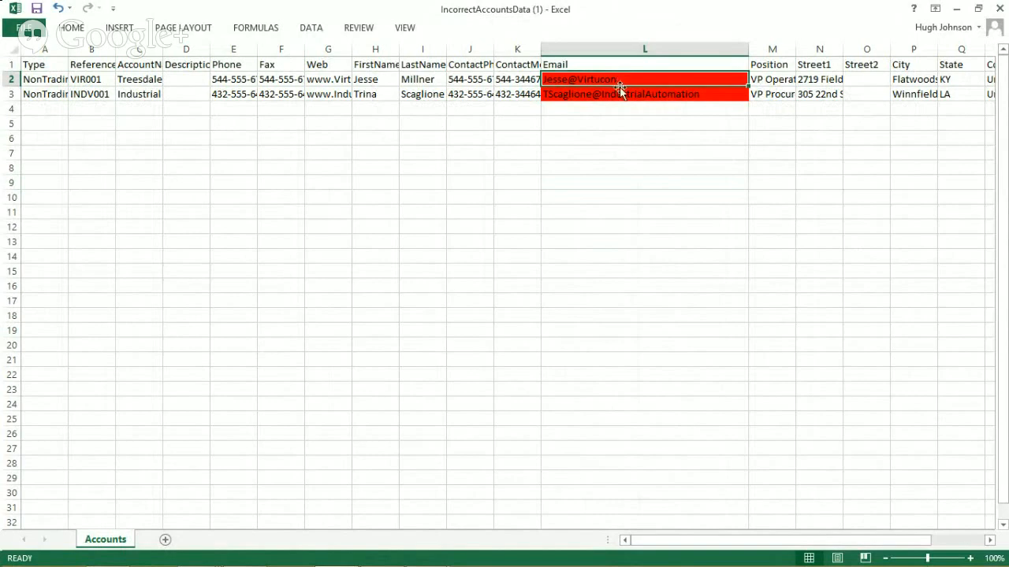
left_click(703, 202)
left_click(624, 84)
left_click(523, 78)
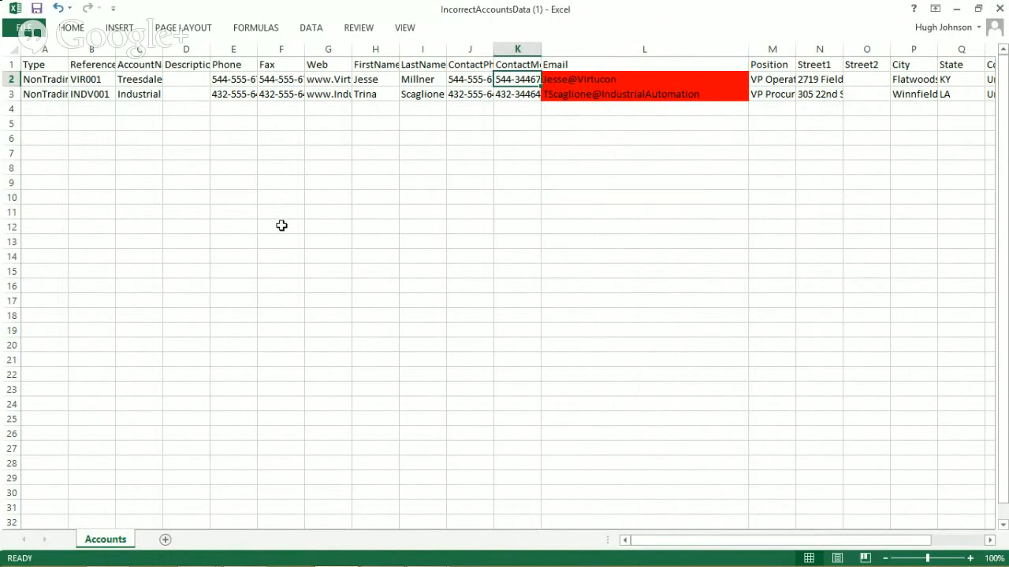
left_click(999, 8)
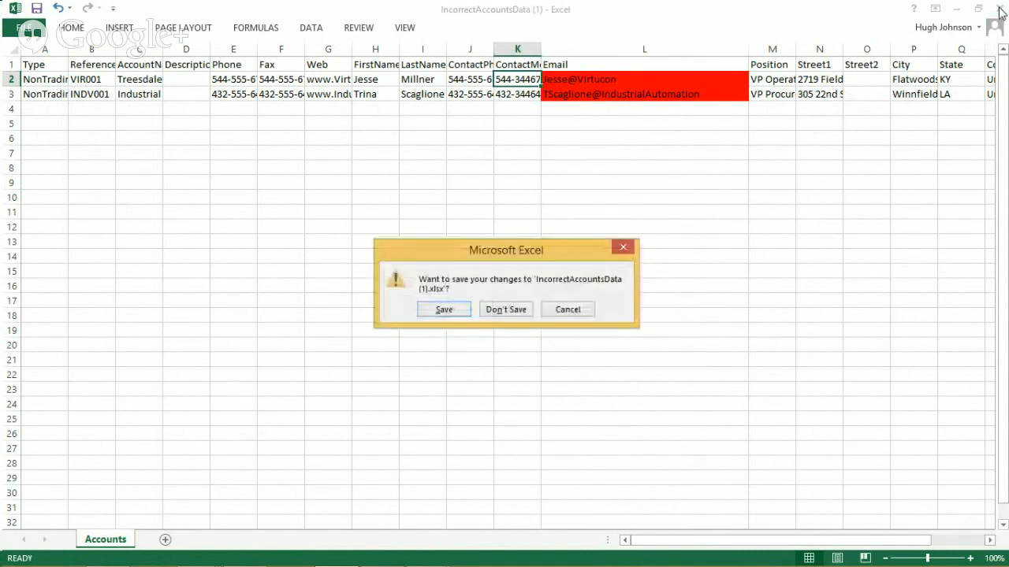
left_click(450, 310)
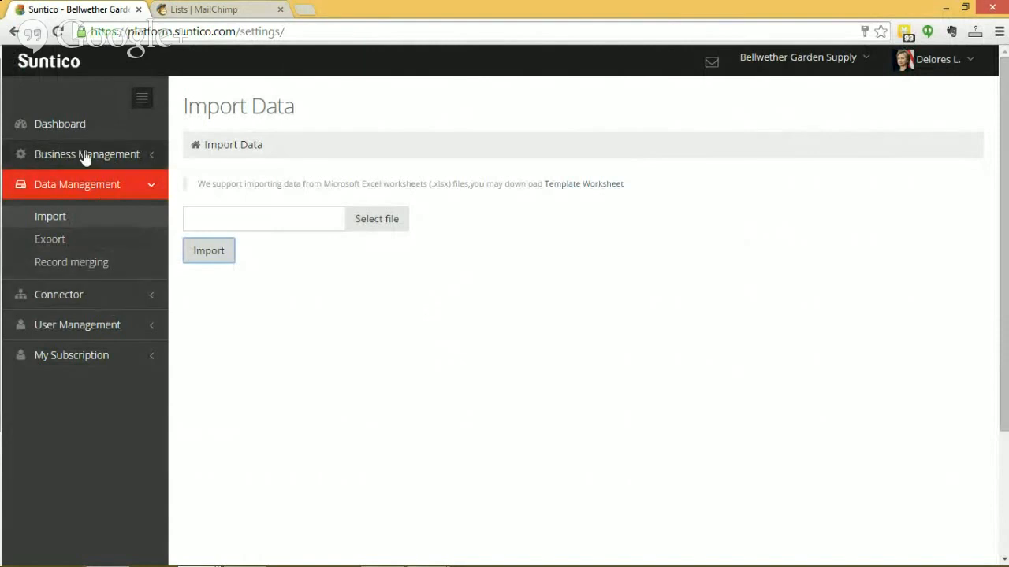
Leave Suntico's settings and open the accounts list under My Business
left_click(76, 126)
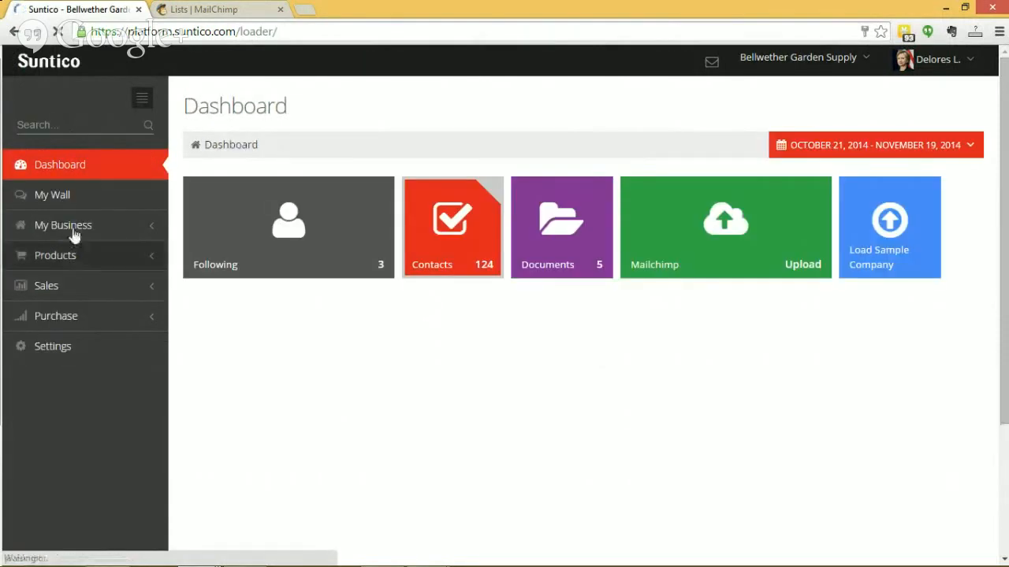
left_click(70, 227)
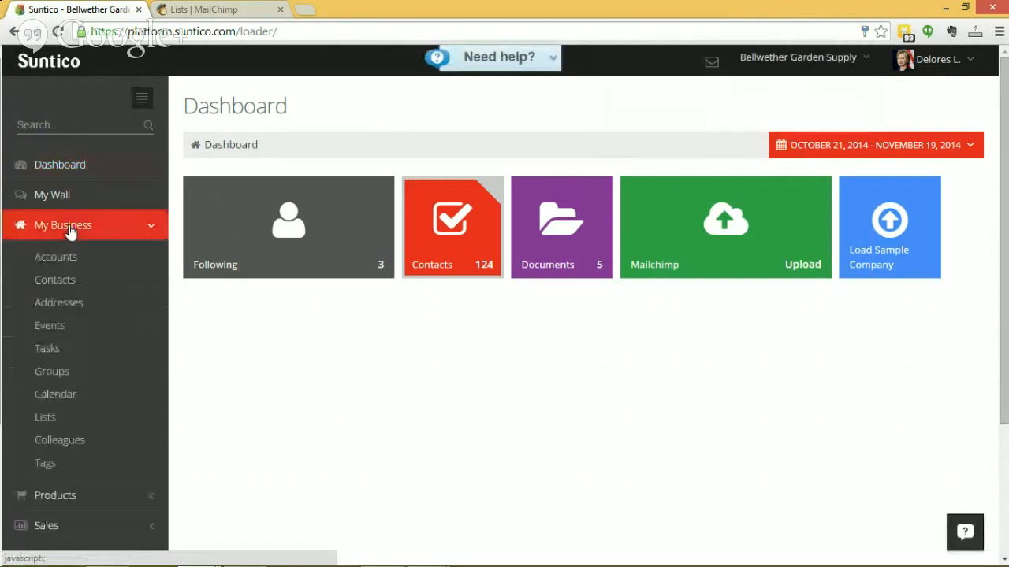
left_click(71, 256)
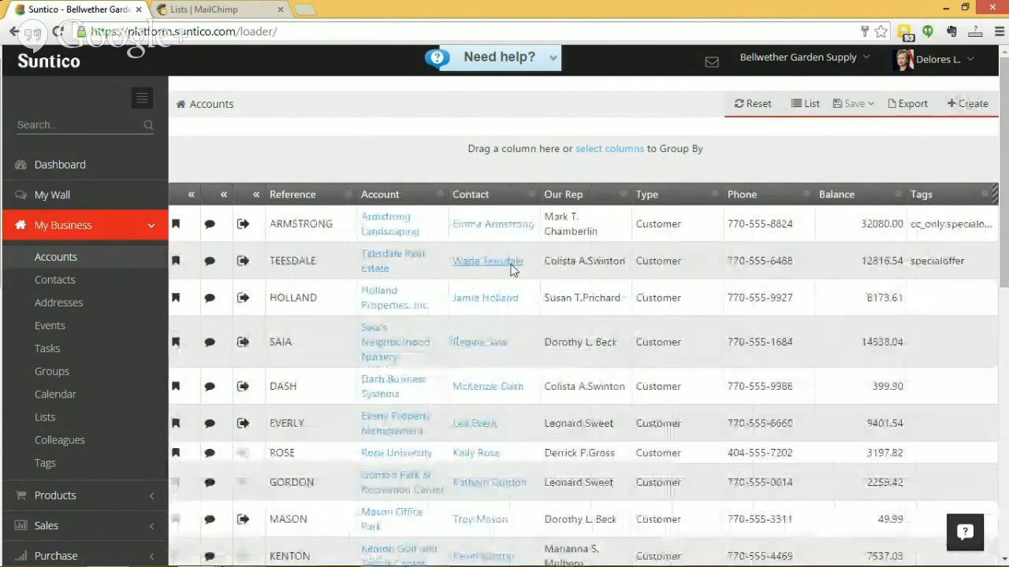
Filter the accounts list to types containing "non" and look through the matching non-trading accounts
left_click(714, 197)
left_click(678, 208)
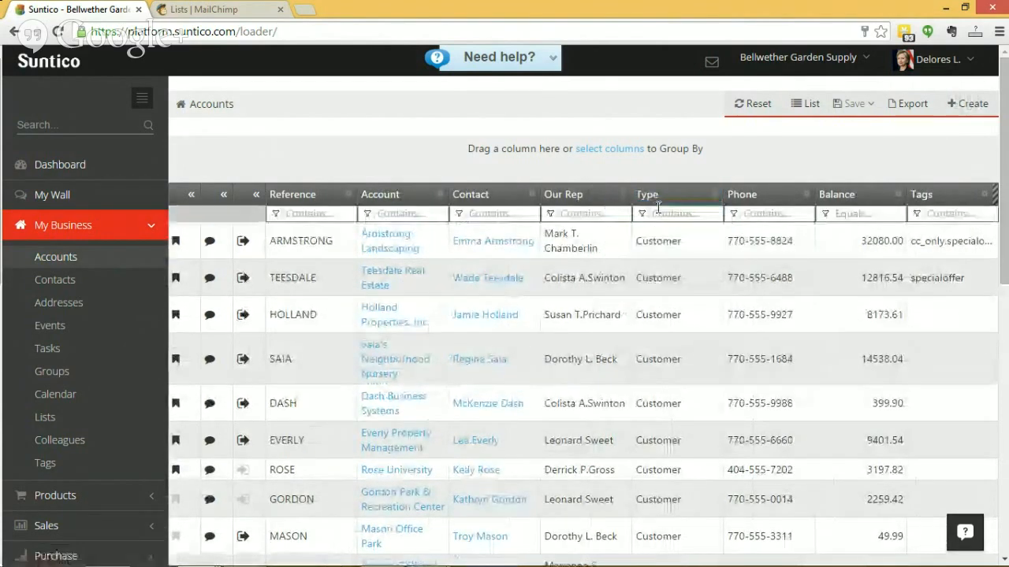
left_click(669, 212)
type("non")
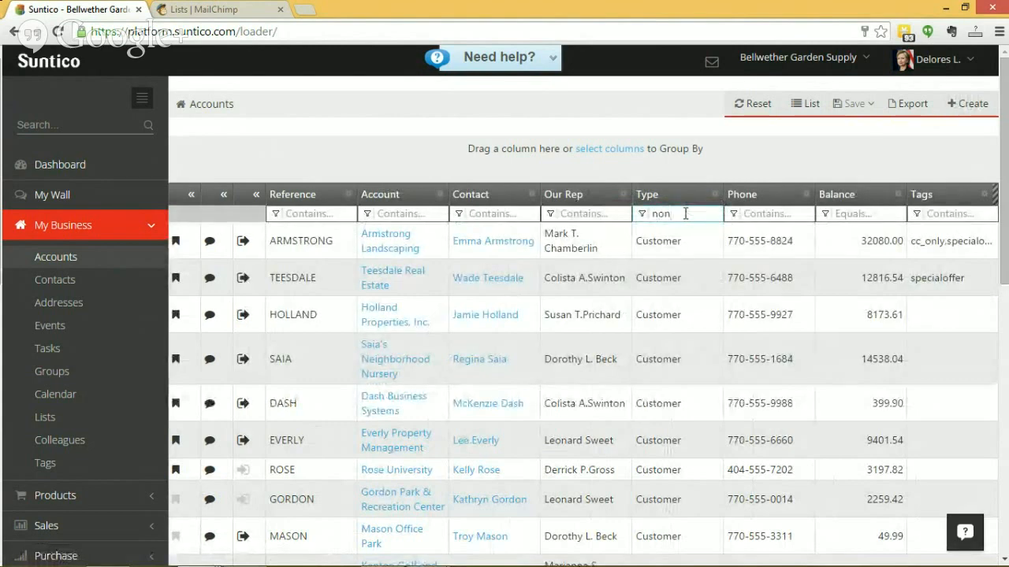
key("Return")
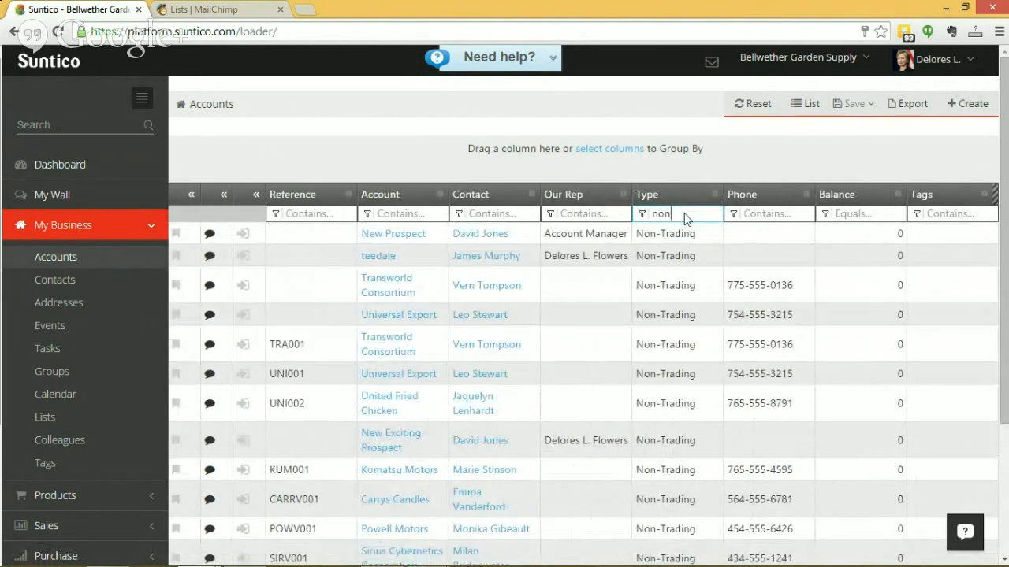
scroll(698, 254, "down", 2)
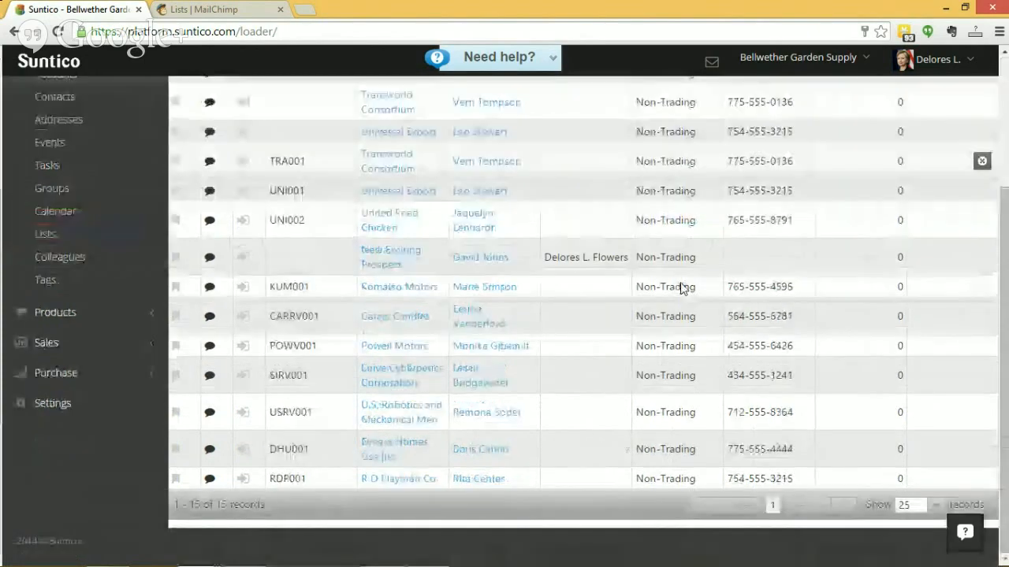
scroll(697, 325, "up", 2)
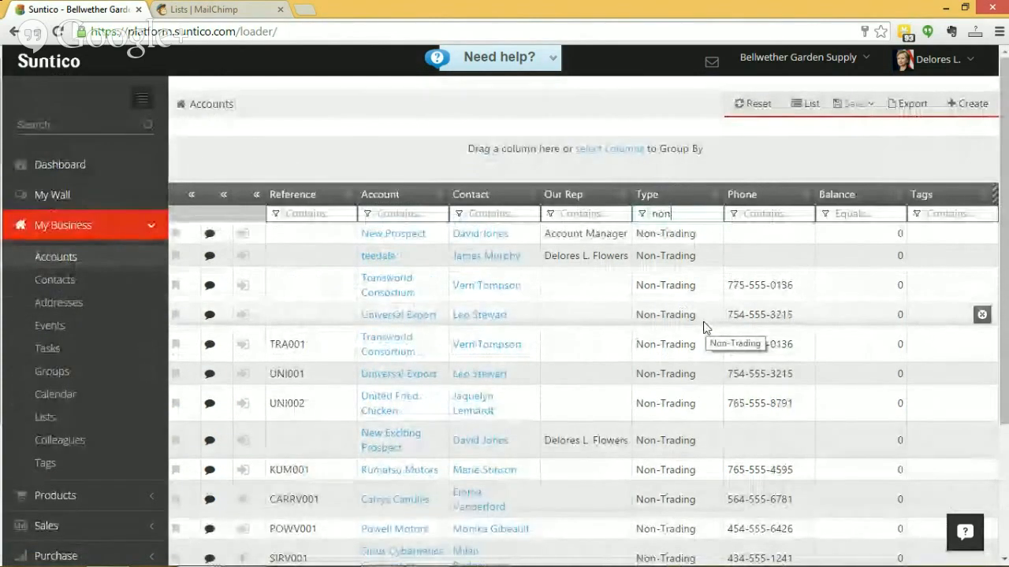
scroll(699, 338, "down", 1)
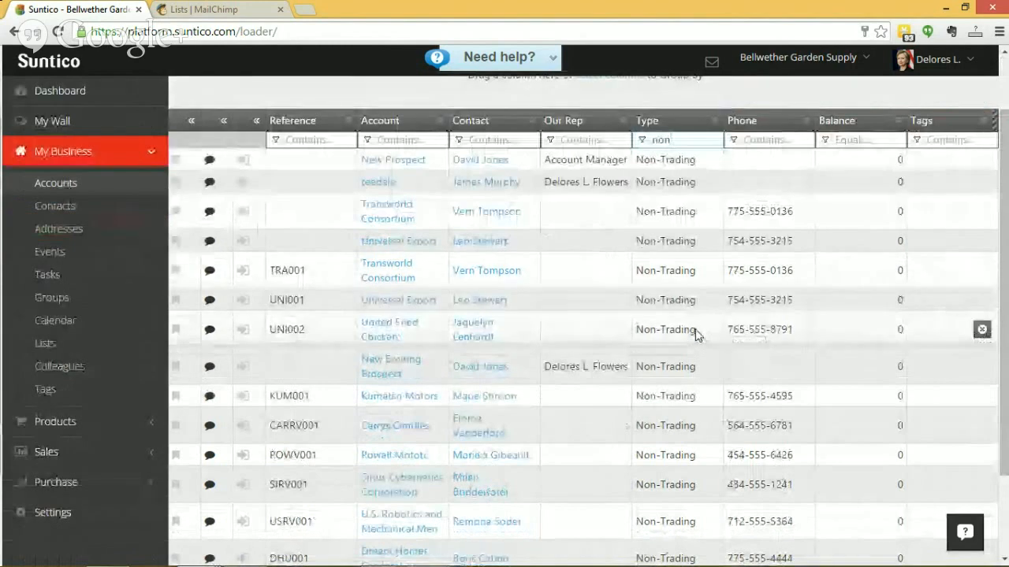
scroll(698, 337, "down", 1)
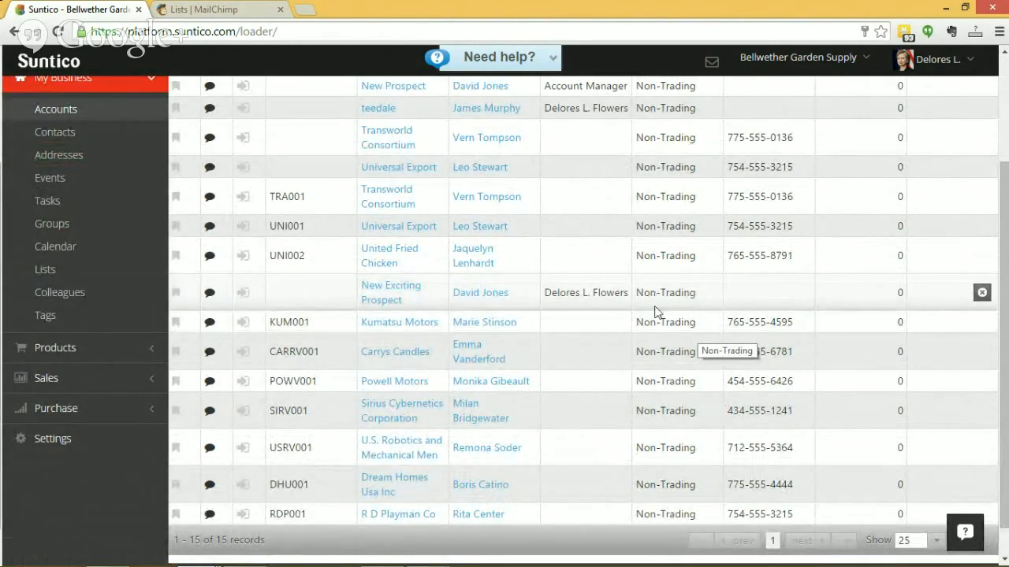
scroll(654, 312, "up", 1)
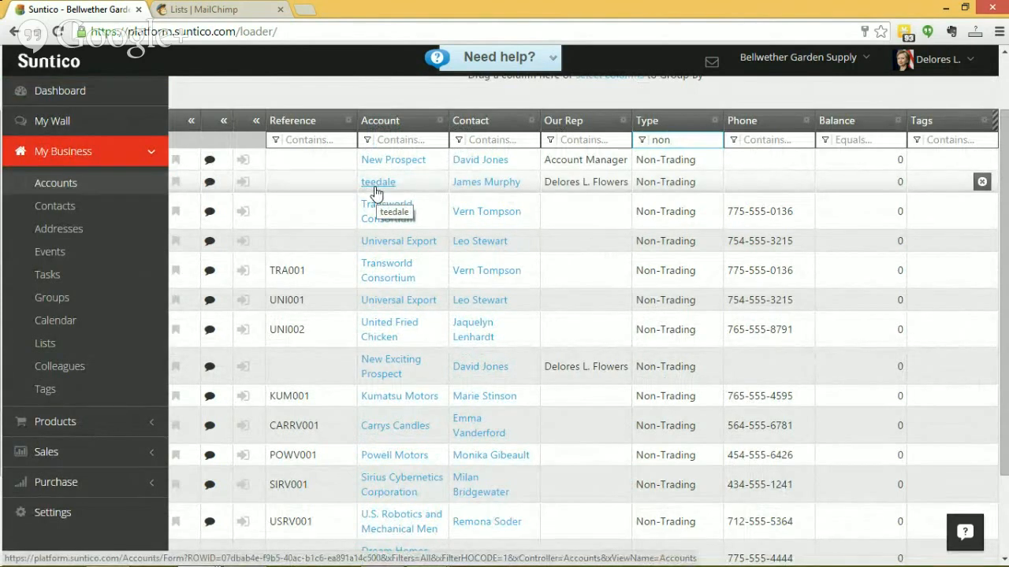
Leave the accounts list and open the Record Merging tool in the Data Management settings
left_click(61, 92)
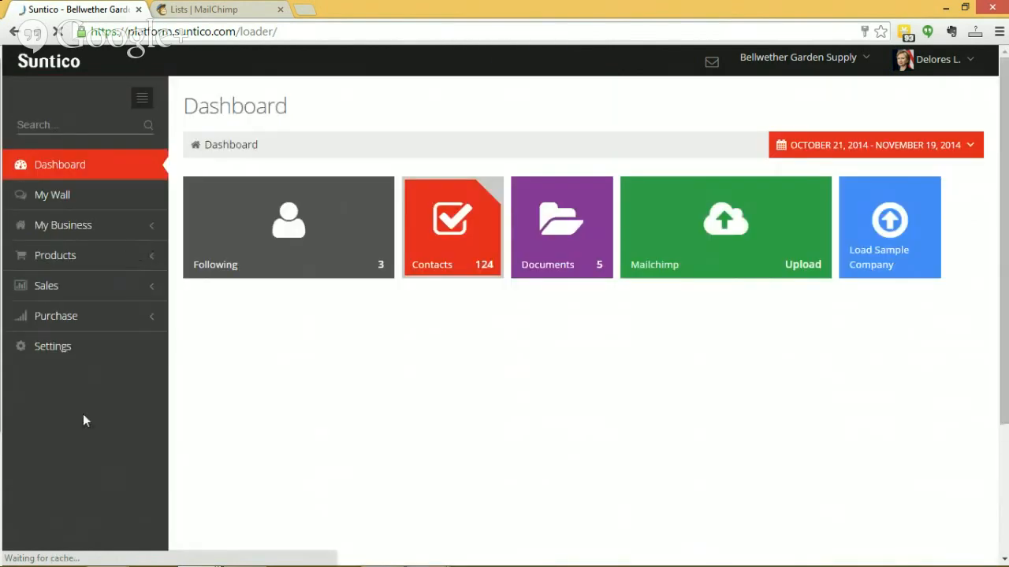
left_click(42, 351)
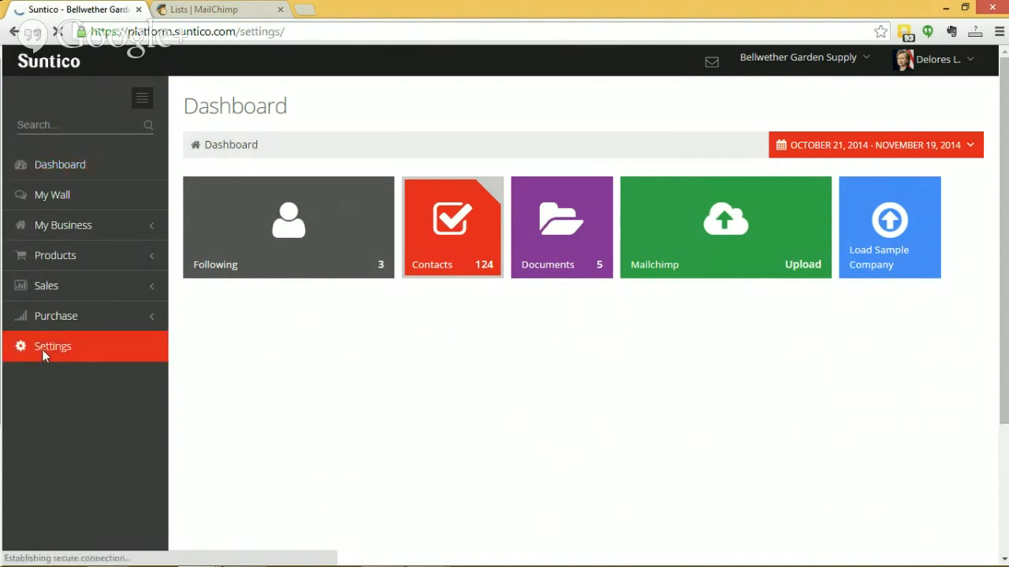
left_click(68, 187)
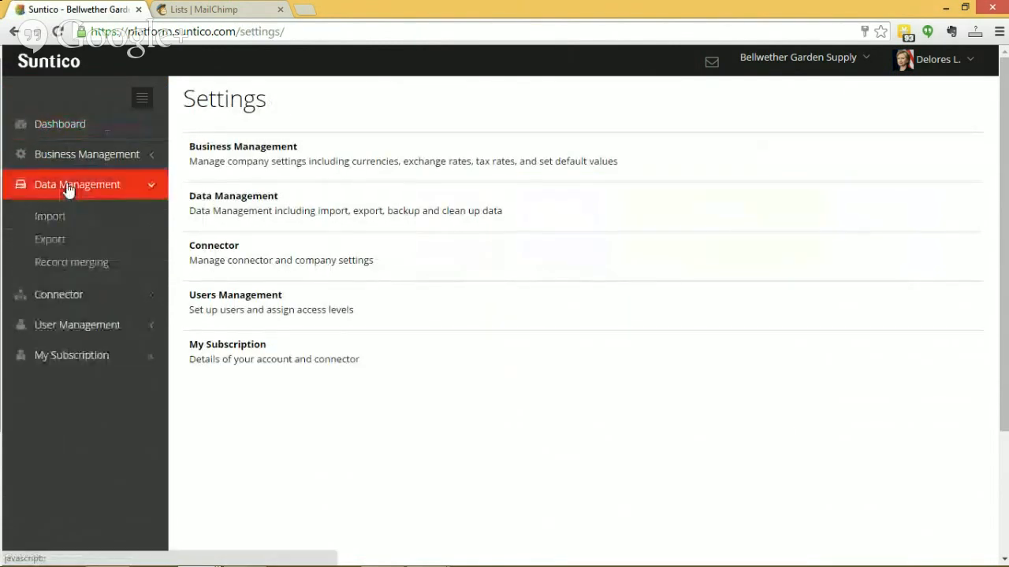
left_click(72, 262)
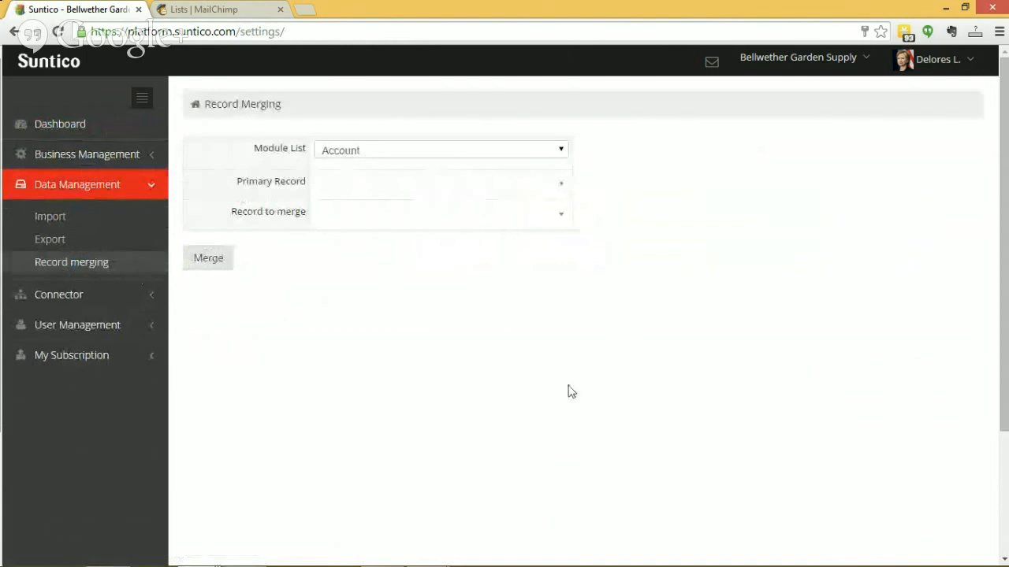
Search the accounts for "te" and select Teesdale Real Estate as the primary record of the merge
left_click(348, 188)
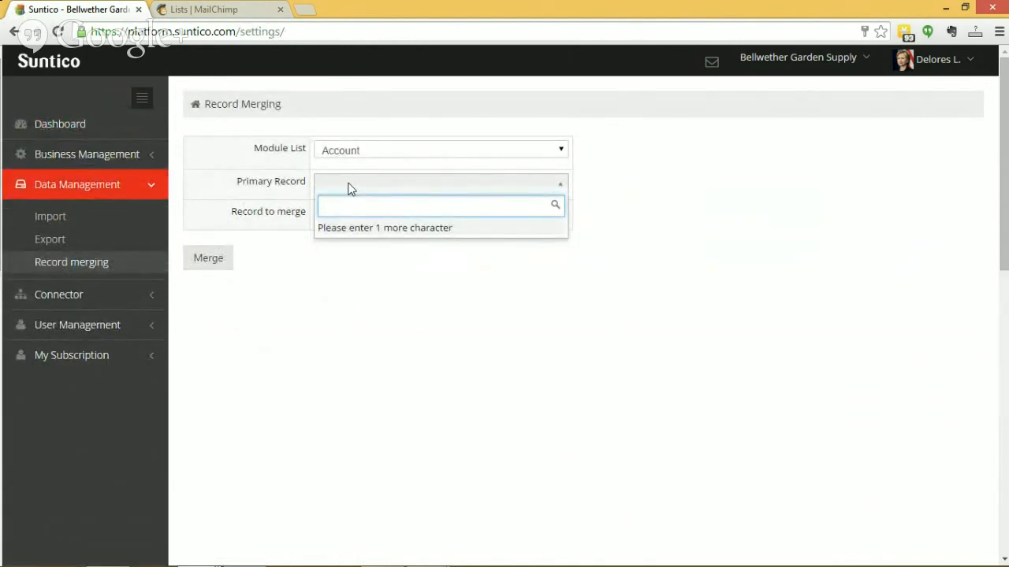
type("te")
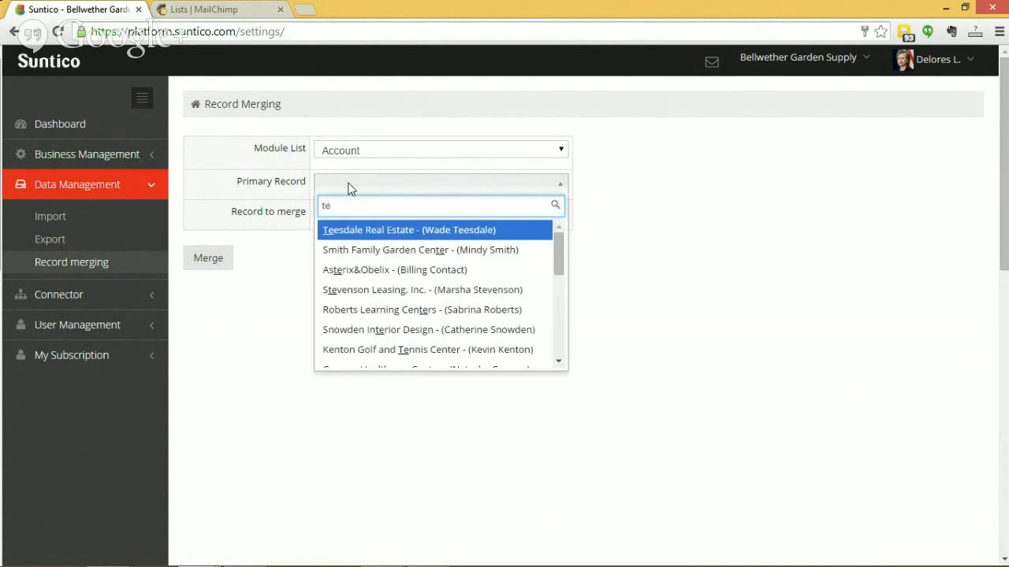
left_click(405, 232)
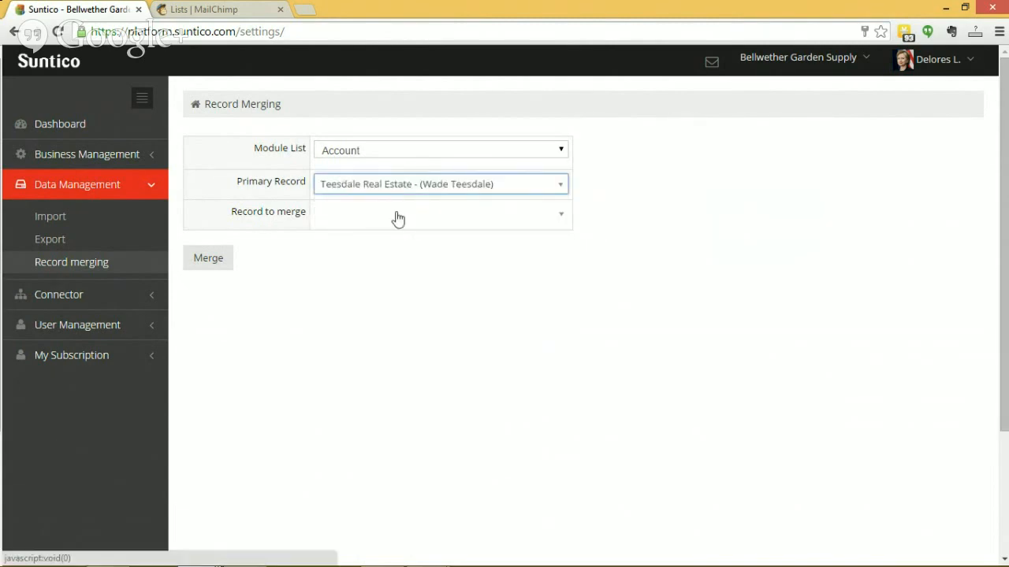
Search for "tee", select the teedale account as the record to merge, and run the merge
left_click(398, 217)
type("t")
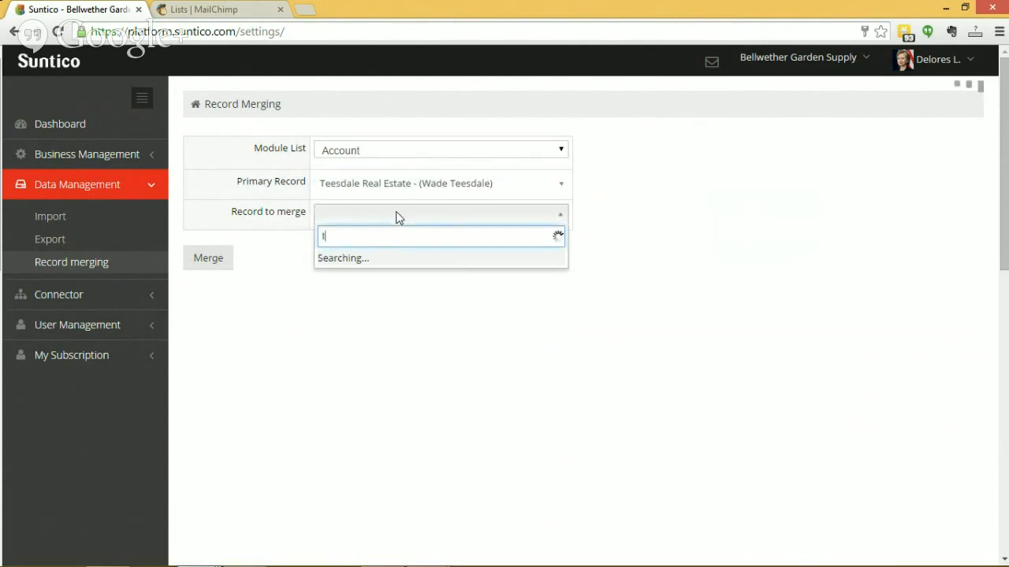
type("ee")
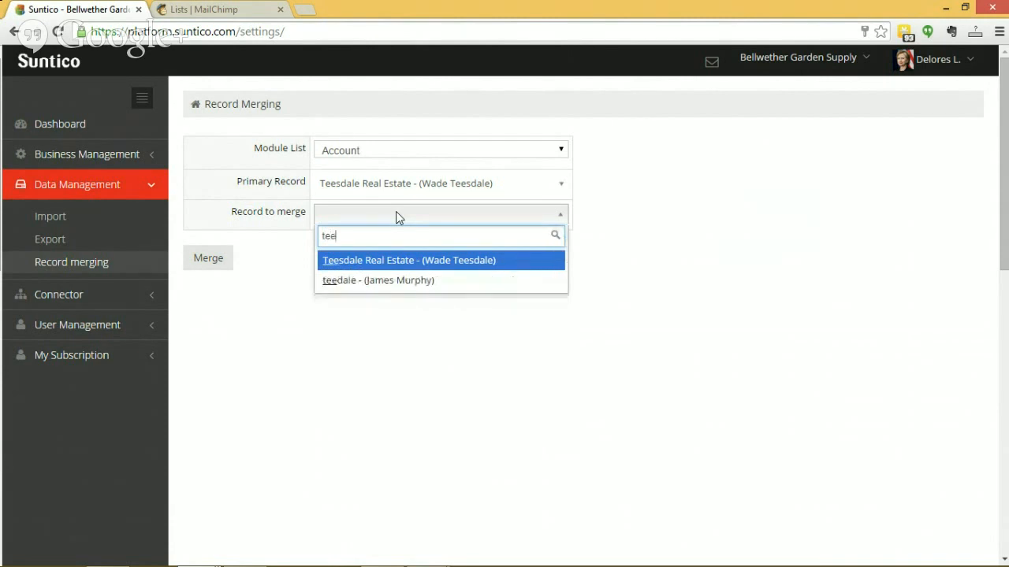
left_click(400, 287)
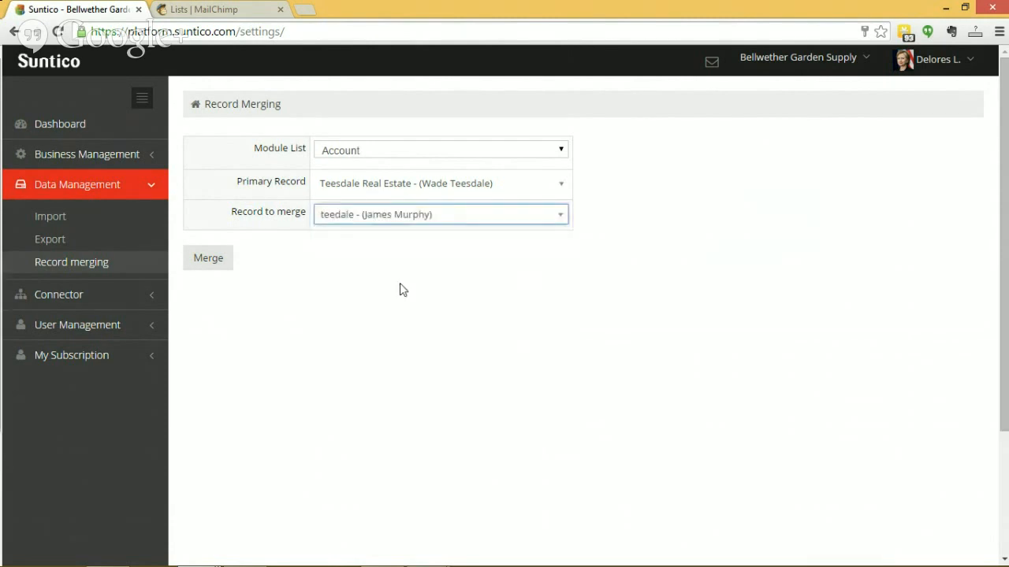
left_click(205, 260)
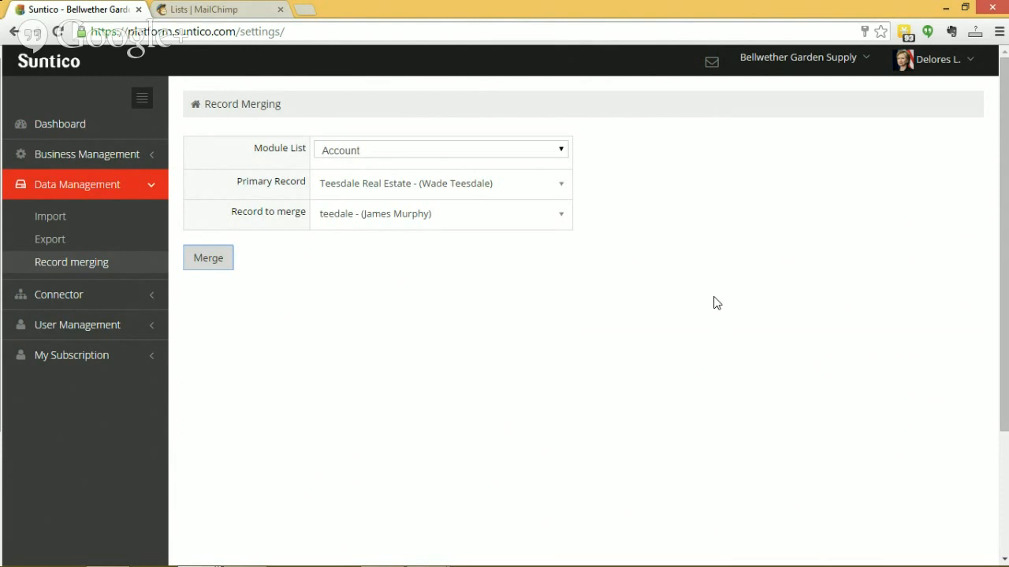
Check the Bellwether Mailing List in MailChimp and upload the Suntico contacts to MailChimp from the dashboard
left_click(65, 122)
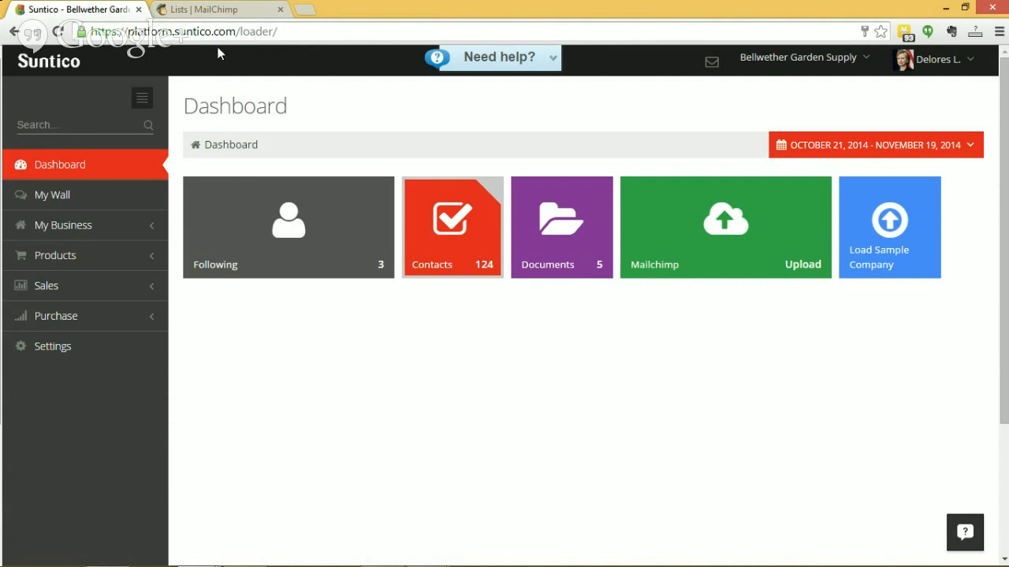
left_click(240, 11)
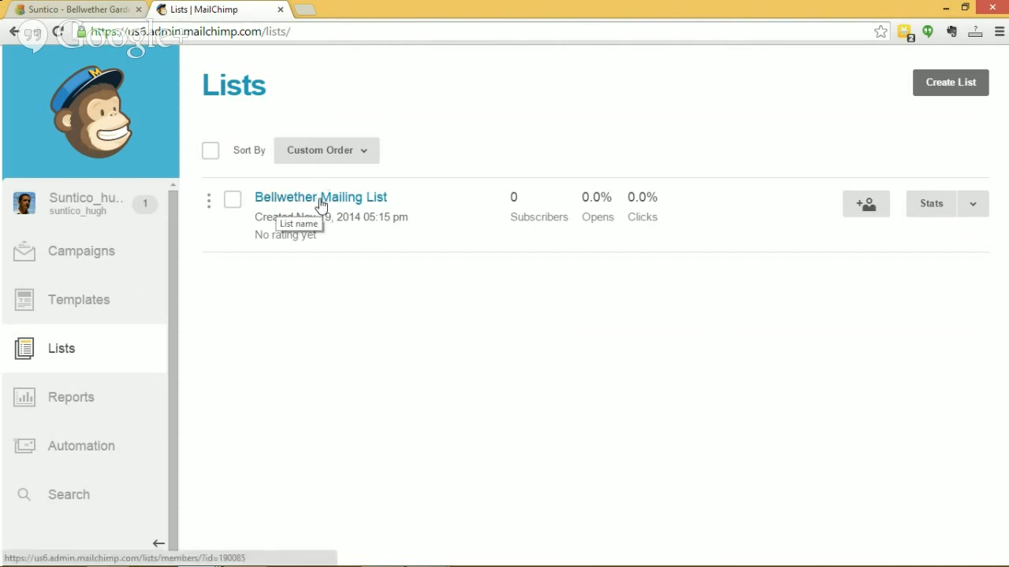
left_click(100, 14)
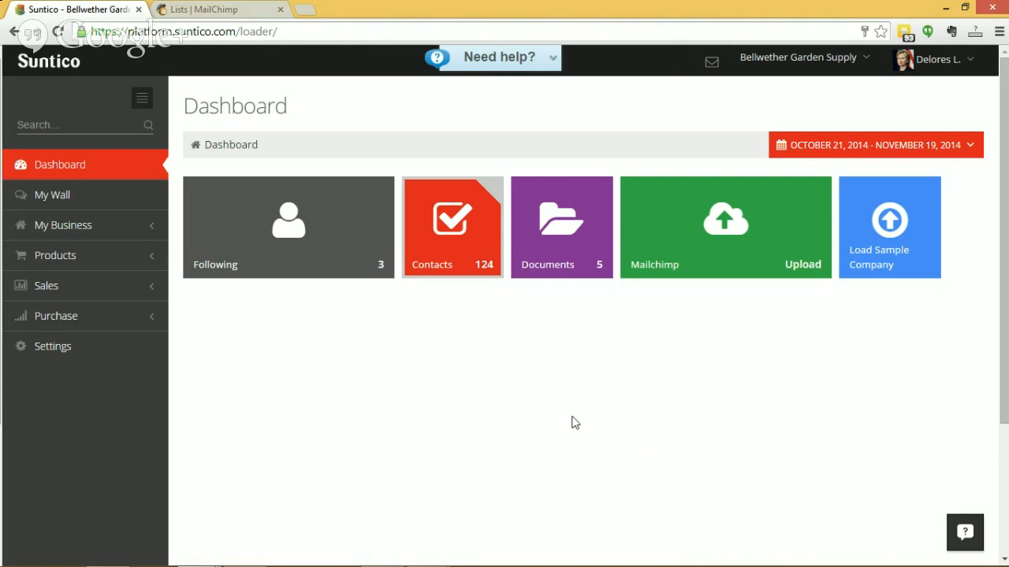
left_click(727, 221)
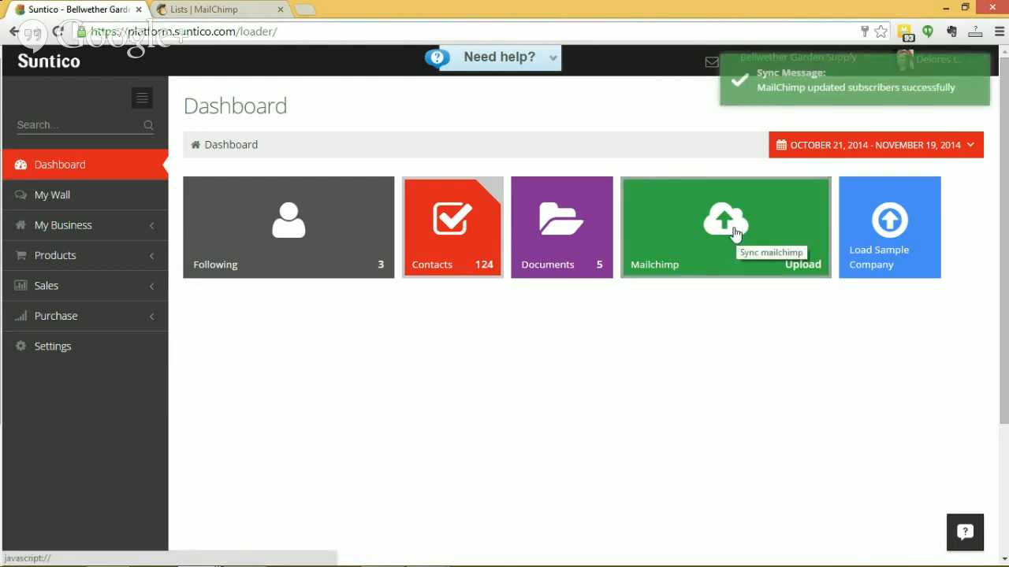
Switch to MailChimp, refresh the lists, and look through the subscribers of the Bellwether Mailing List
left_click(234, 11)
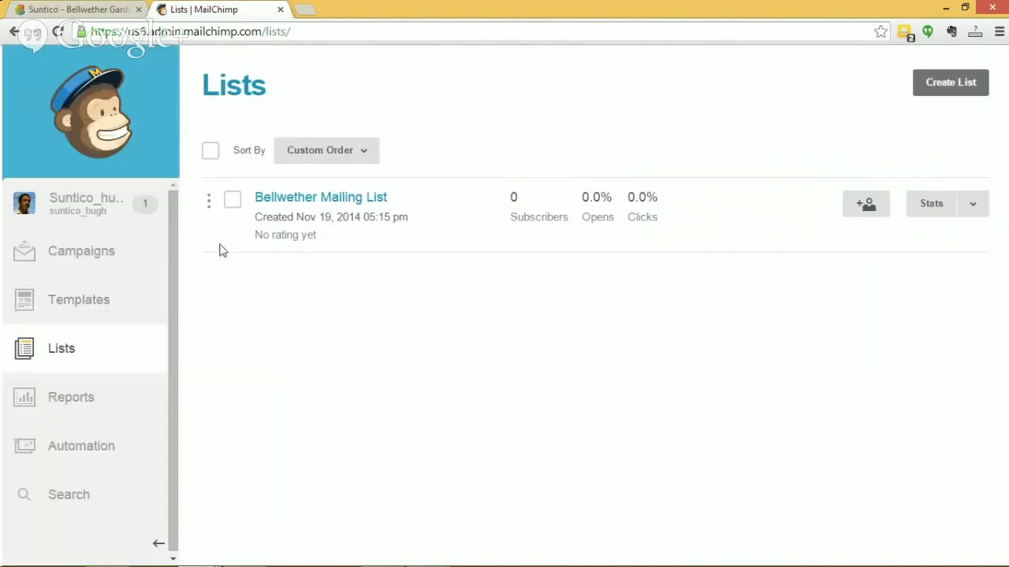
left_click(60, 355)
left_click(328, 198)
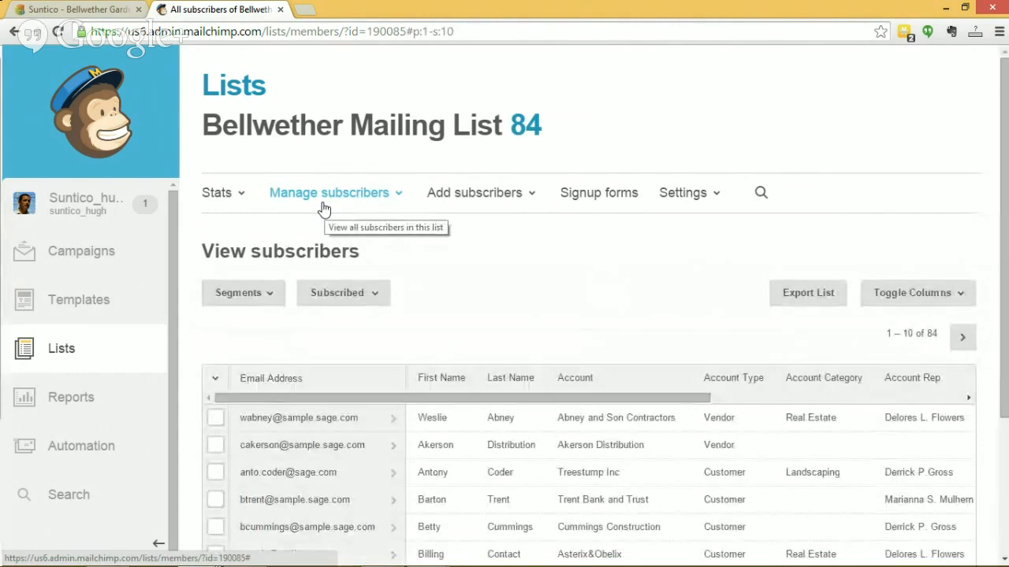
scroll(715, 474, "down", 3)
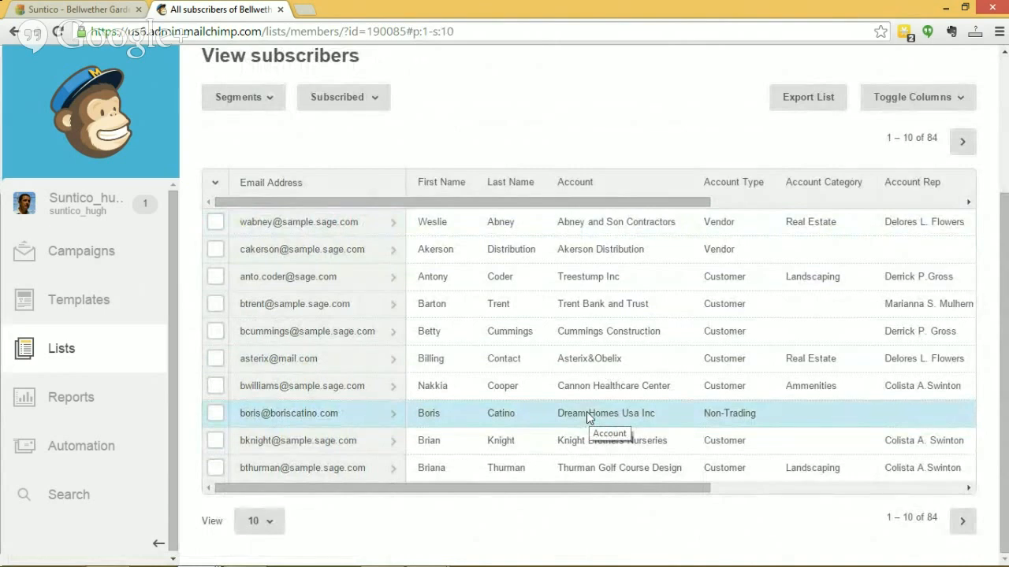
Switch to the PowerPoint slide show and circle Customers, Prospects and Action on the clapperboard with the red Pen
left_click(82, 11)
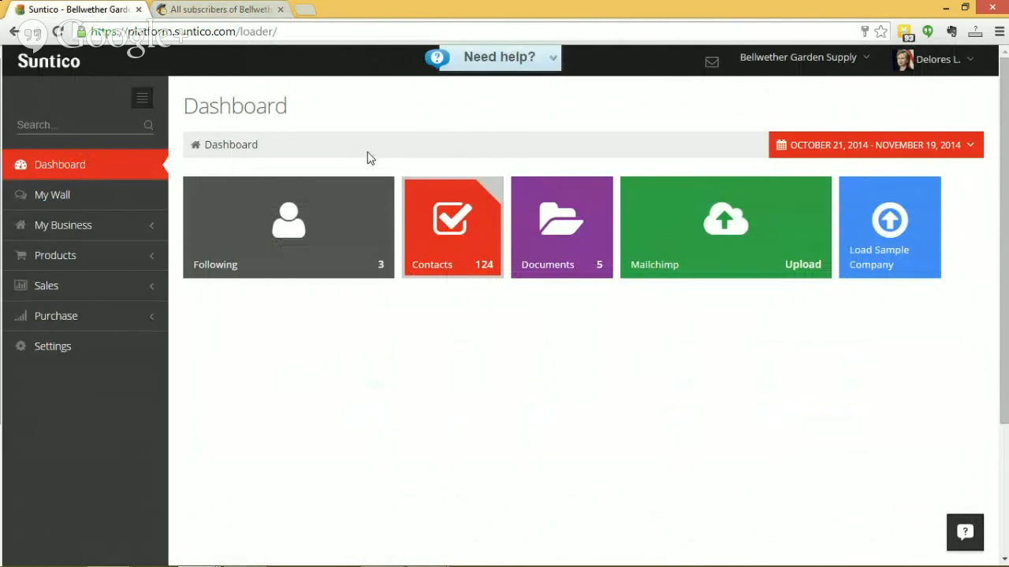
key("alt+Tab")
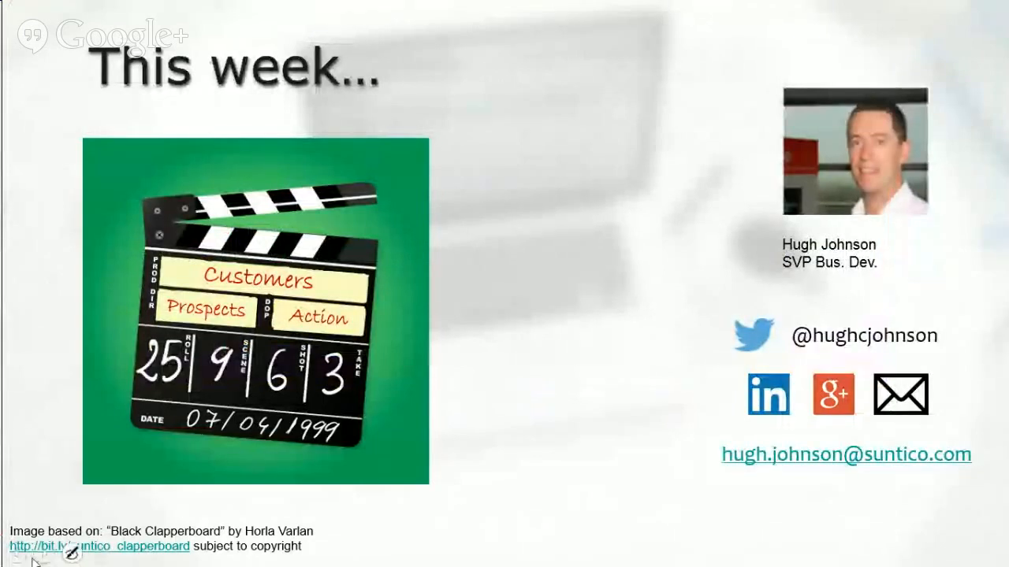
left_click(71, 553)
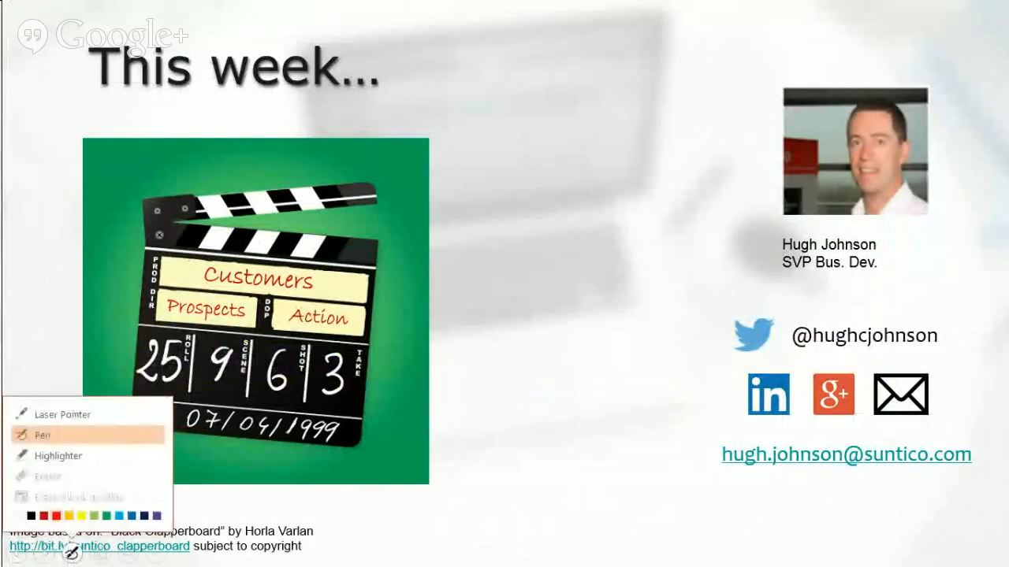
left_click(90, 432)
mouse_move(188, 264)
left_mouse_down()
mouse_move(314, 257)
mouse_move(314, 298)
mouse_move(296, 260)
left_mouse_up()
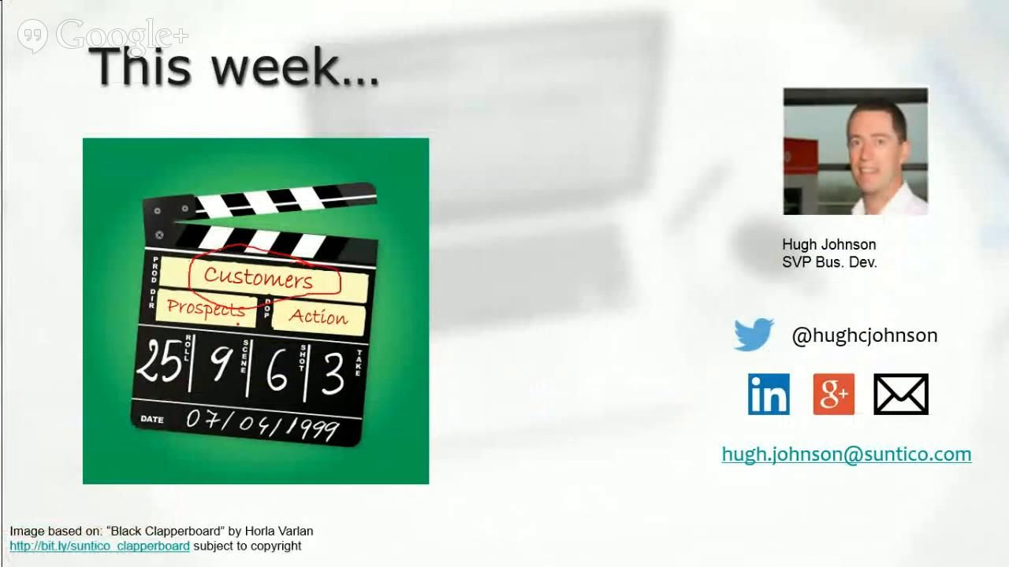
mouse_move(237, 293)
left_mouse_down()
mouse_move(168, 278)
mouse_move(197, 343)
mouse_move(251, 299)
mouse_move(237, 288)
left_mouse_up()
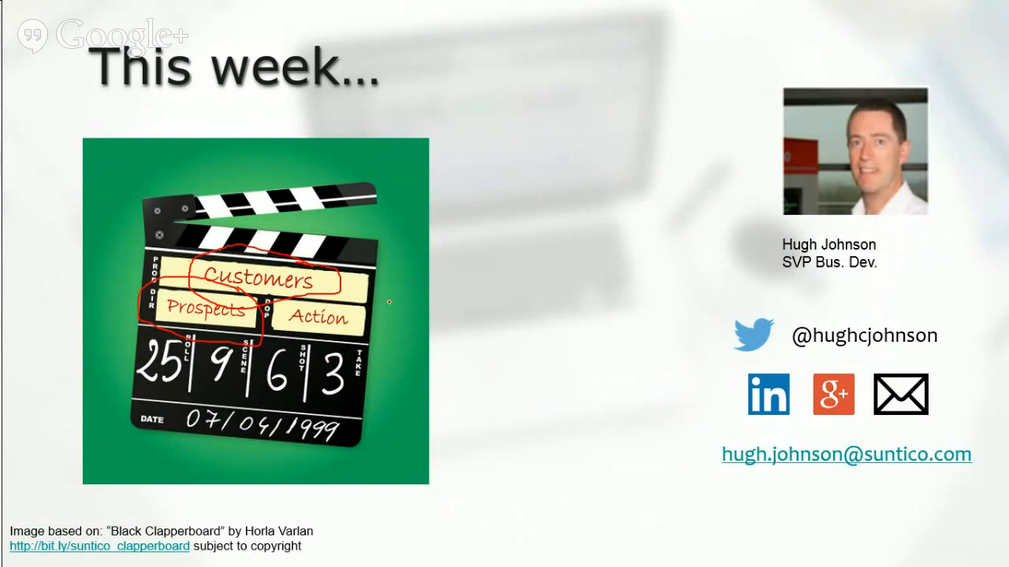
mouse_move(387, 302)
left_mouse_down()
mouse_move(284, 290)
mouse_move(239, 319)
mouse_move(352, 354)
mouse_move(381, 325)
mouse_move(387, 302)
left_mouse_up()
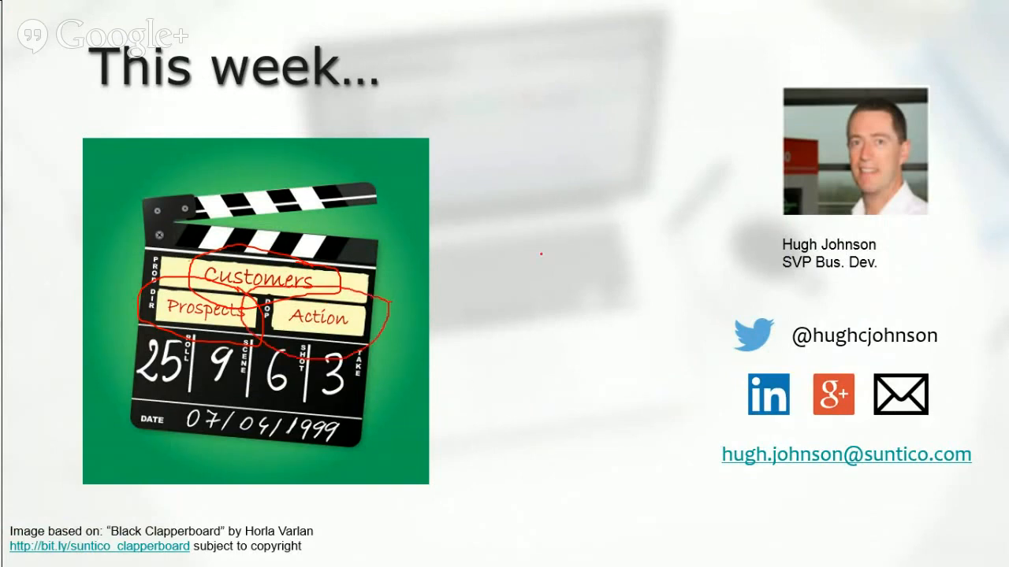